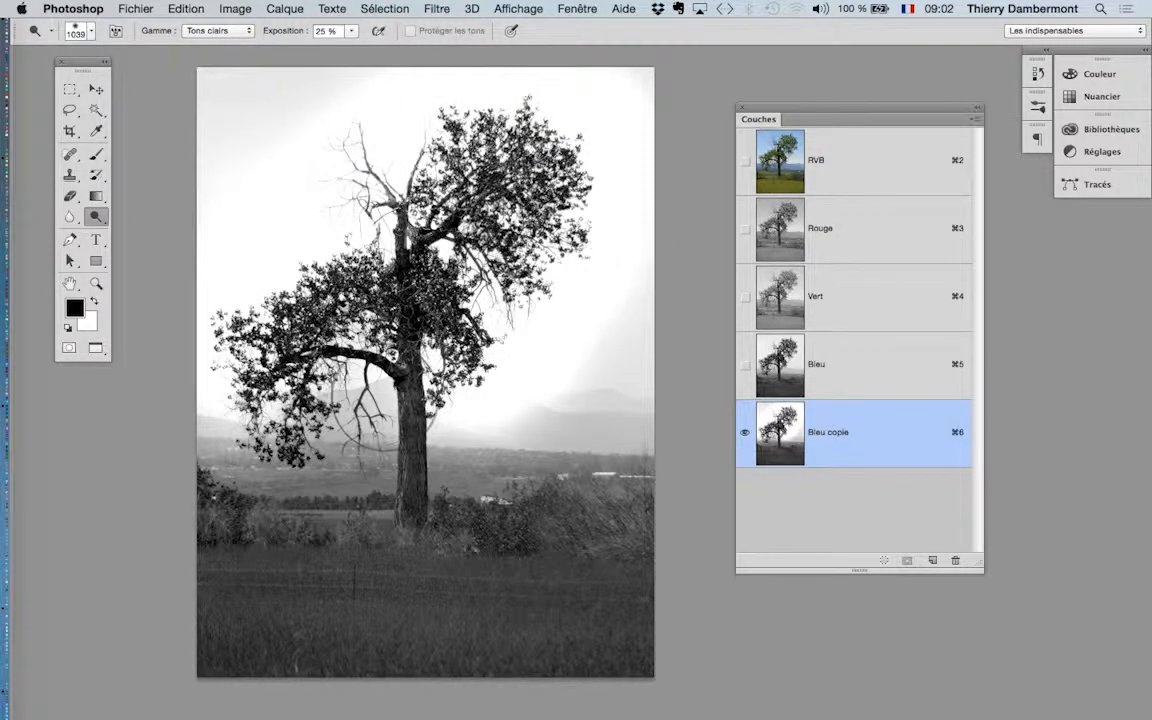
Dodge the highlights of the sky and hazy horizon in the Bleu copie channel at 25 % exposure, and move the channels panel clear of the image.
scroll(385, 388, up, 8)
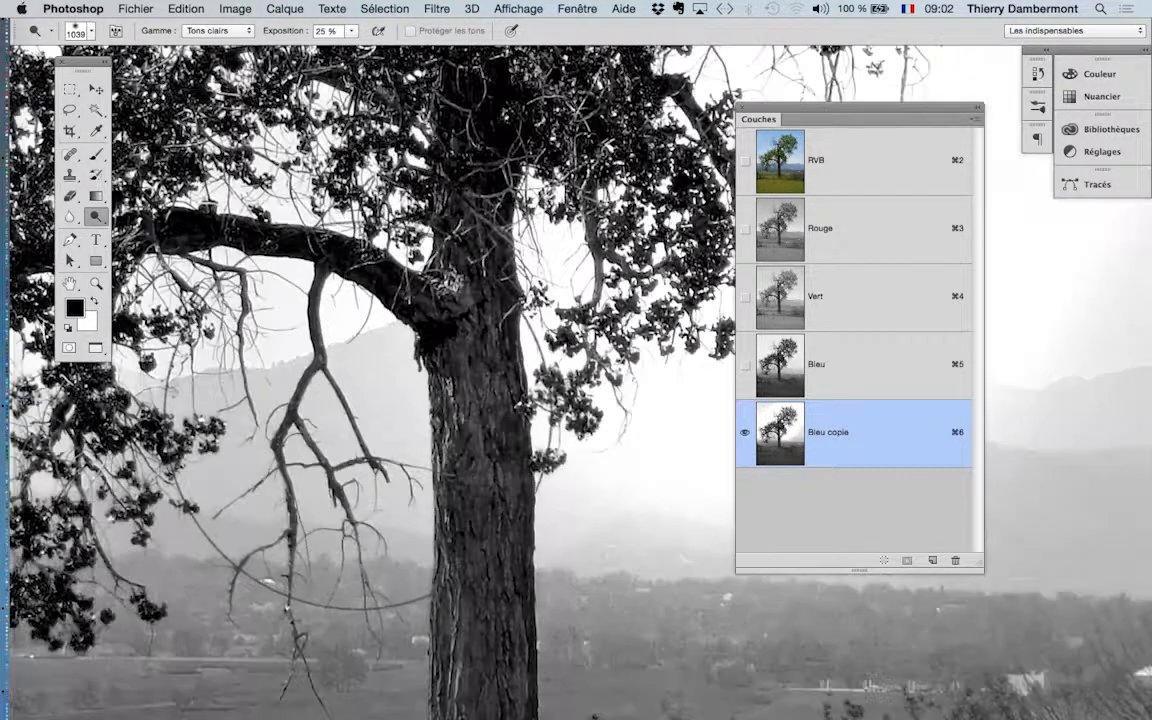
scroll(385, 388, down, 4)
scroll(388, 400, down, 3)
mouse_move(335, 385)
mouse_down()
mouse_move(100, 400)
mouse_move(103, 450)
mouse_move(128, 465)
mouse_move(290, 415)
mouse_move(200, 435)
mouse_move(184, 475)
mouse_move(175, 450)
mouse_move(255, 430)
mouse_move(190, 440)
mouse_up()
drag(795, 109, 930, 151)
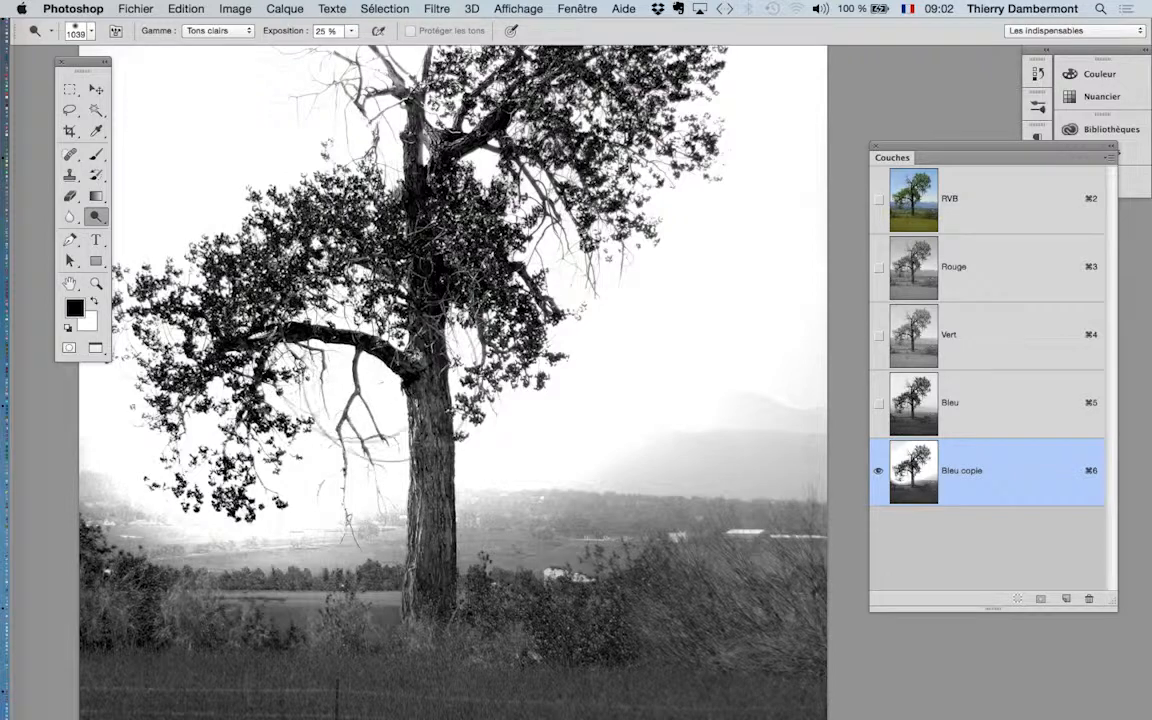
scroll(422, 396, down, 3)
mouse_move(290, 240)
mouse_down()
mouse_move(345, 280)
mouse_move(420, 170)
mouse_move(490, 150)
mouse_move(600, 215)
mouse_move(281, 343)
mouse_move(430, 284)
mouse_up()
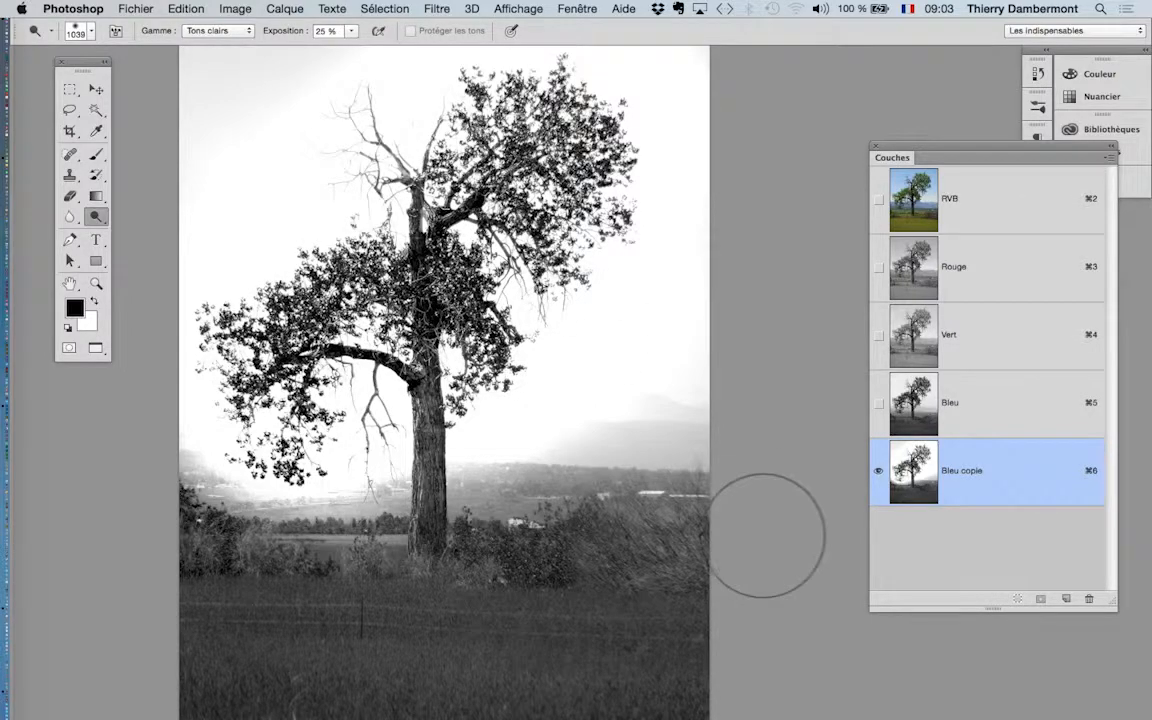
scroll(607, 401, up, 2)
scroll(607, 395, up, 1)
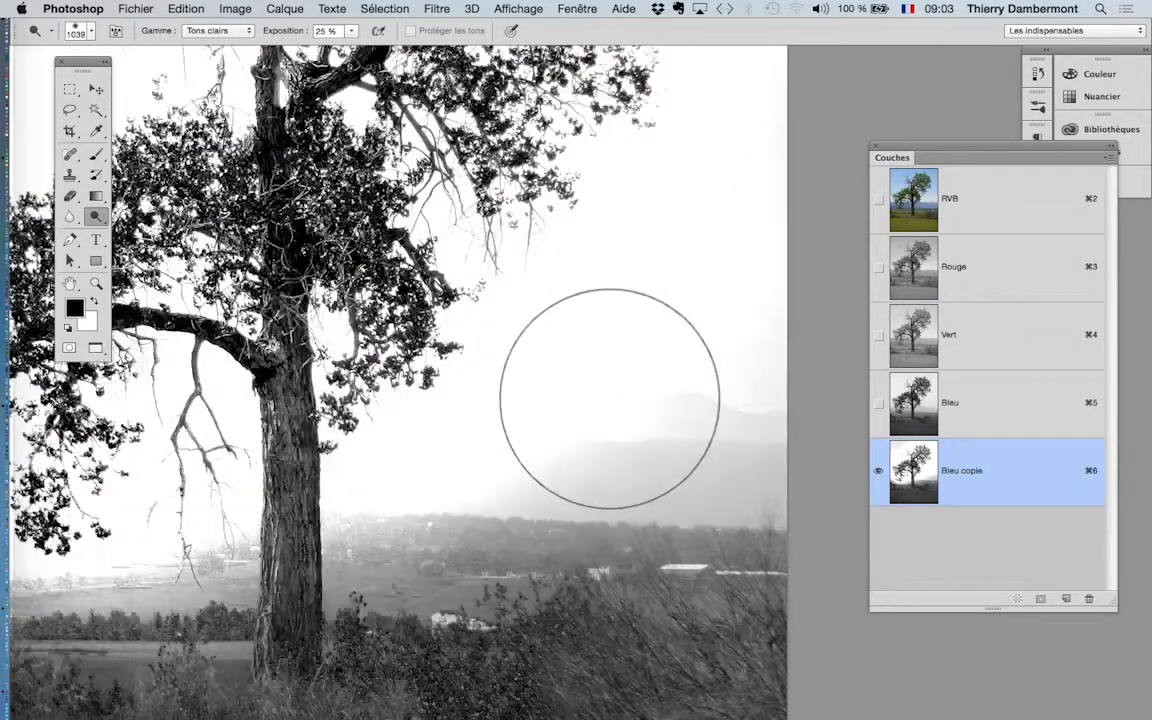
scroll(619, 421, down, 3)
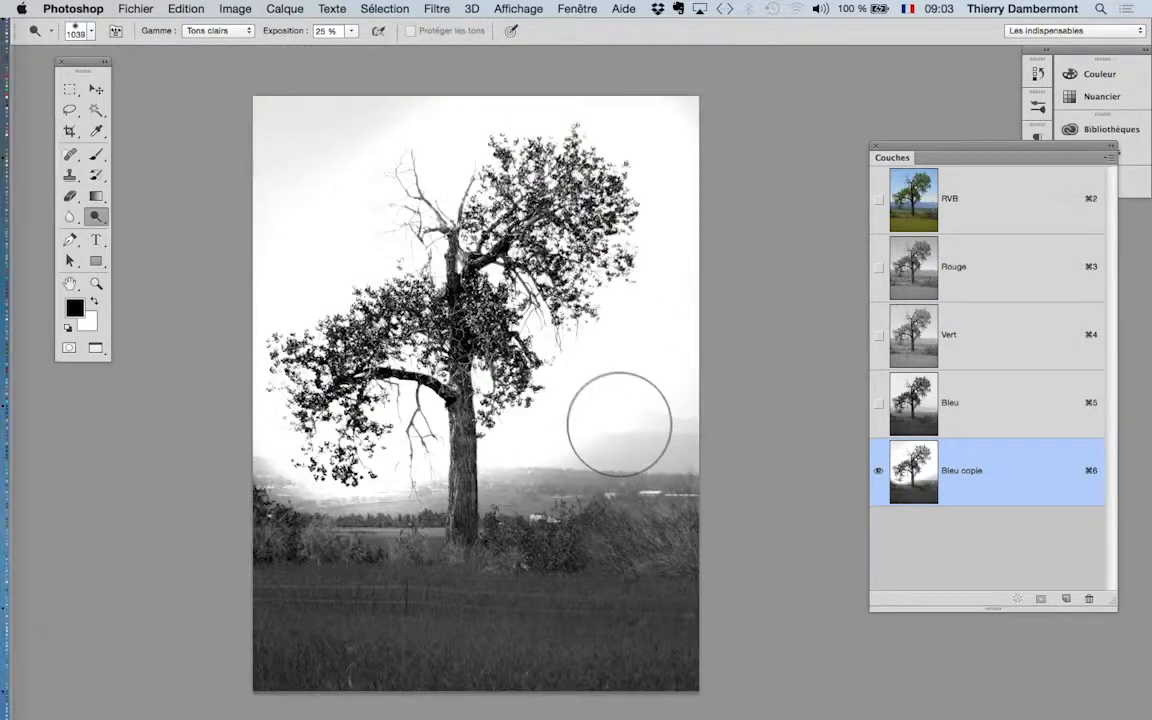
drag(619, 423, 694, 474)
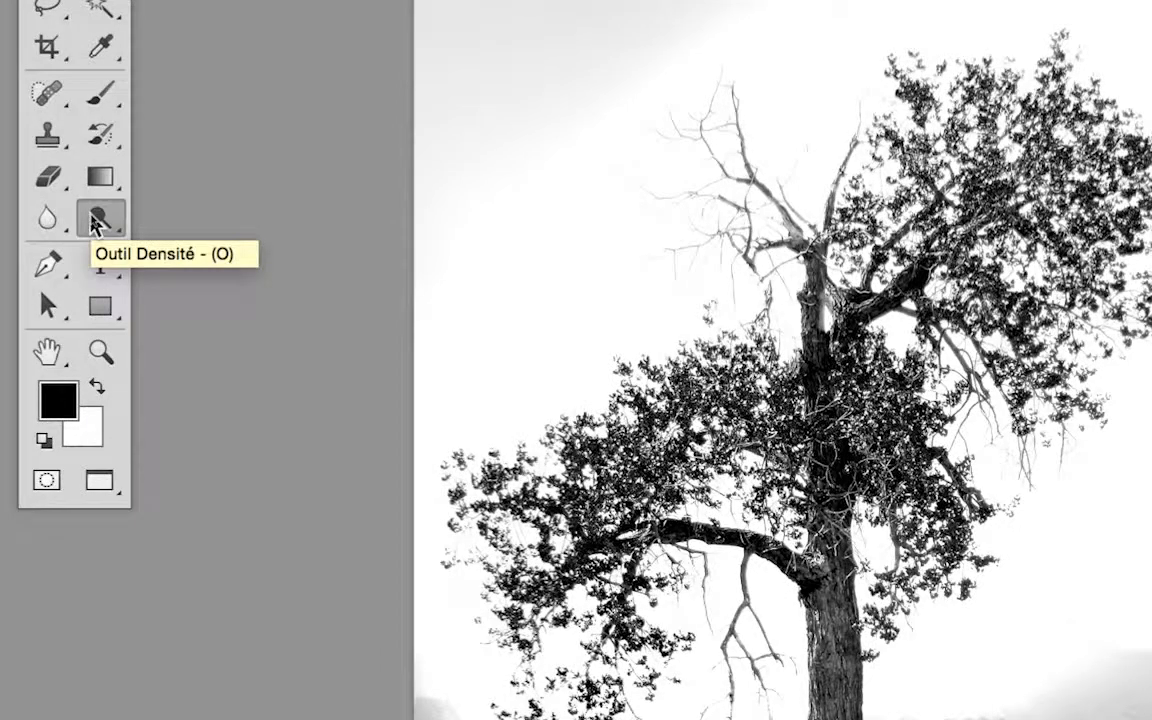
Switch to the Burn tool (Densité +) with range Tons foncés, 23 % exposure and a brush size of 873.
click(95, 222)
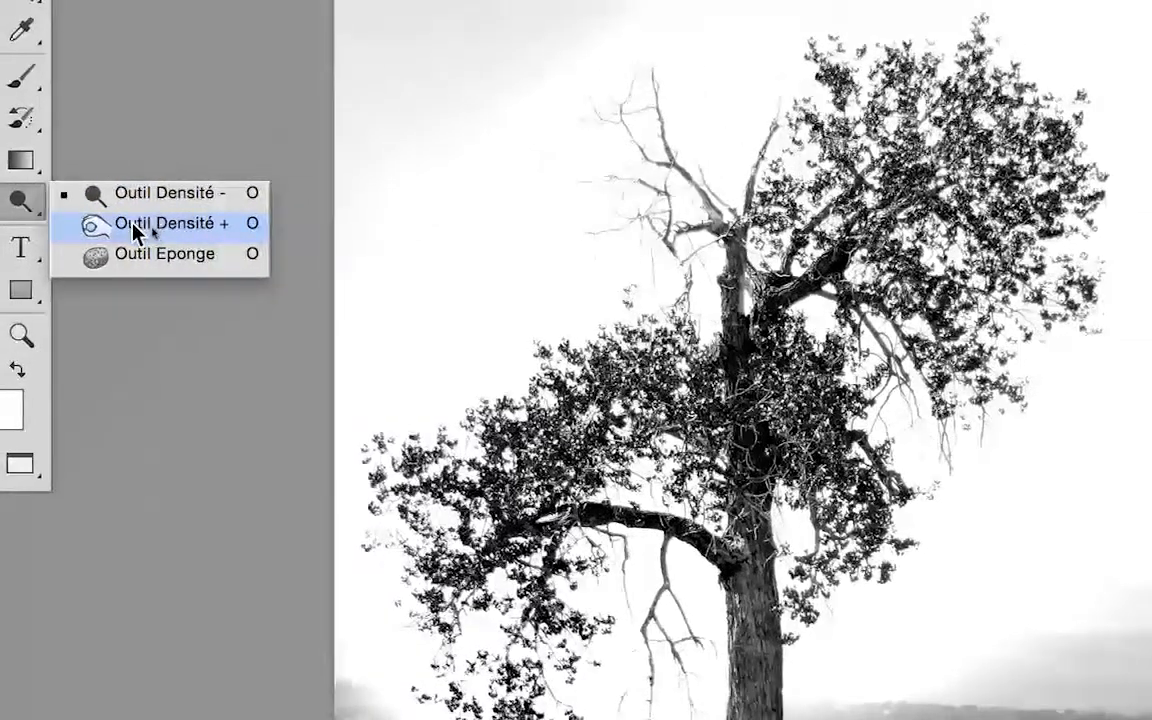
click(137, 229)
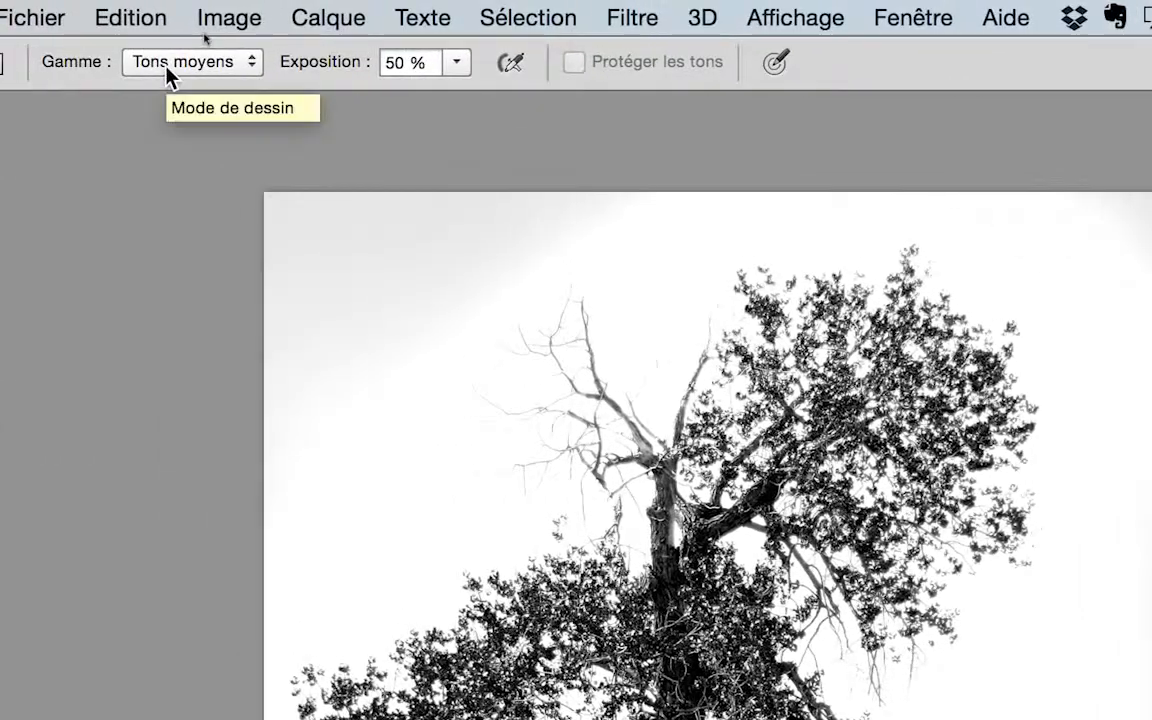
click(167, 66)
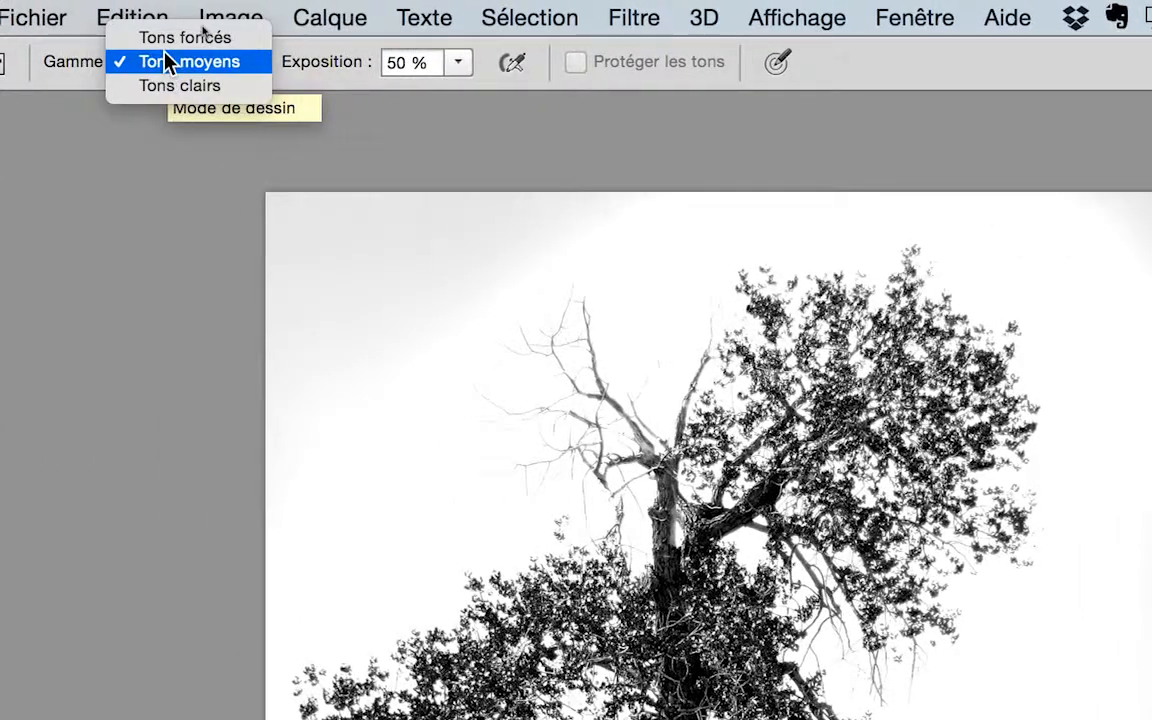
click(166, 42)
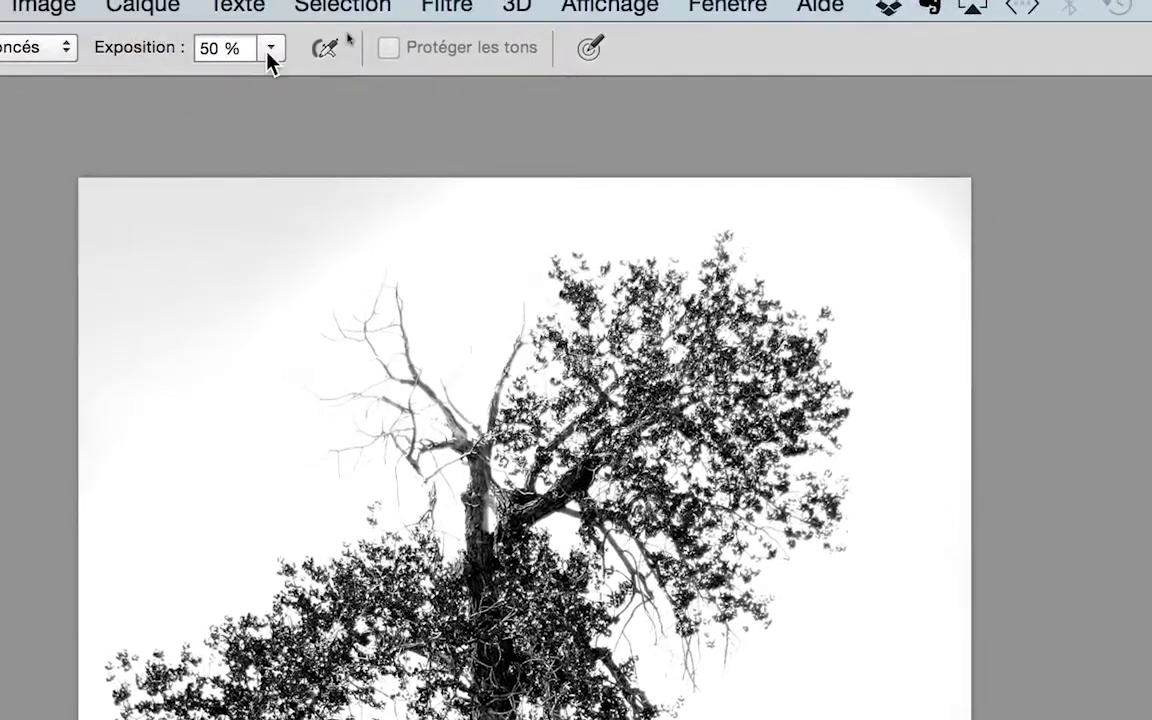
click(269, 50)
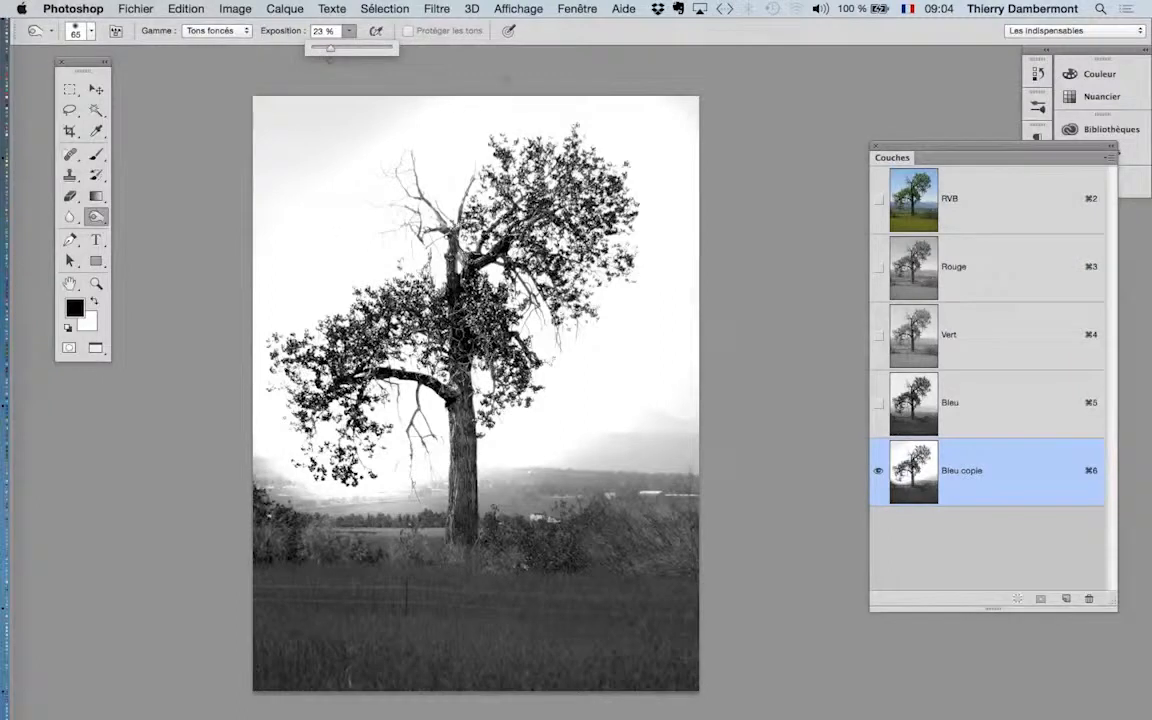
click(504, 78)
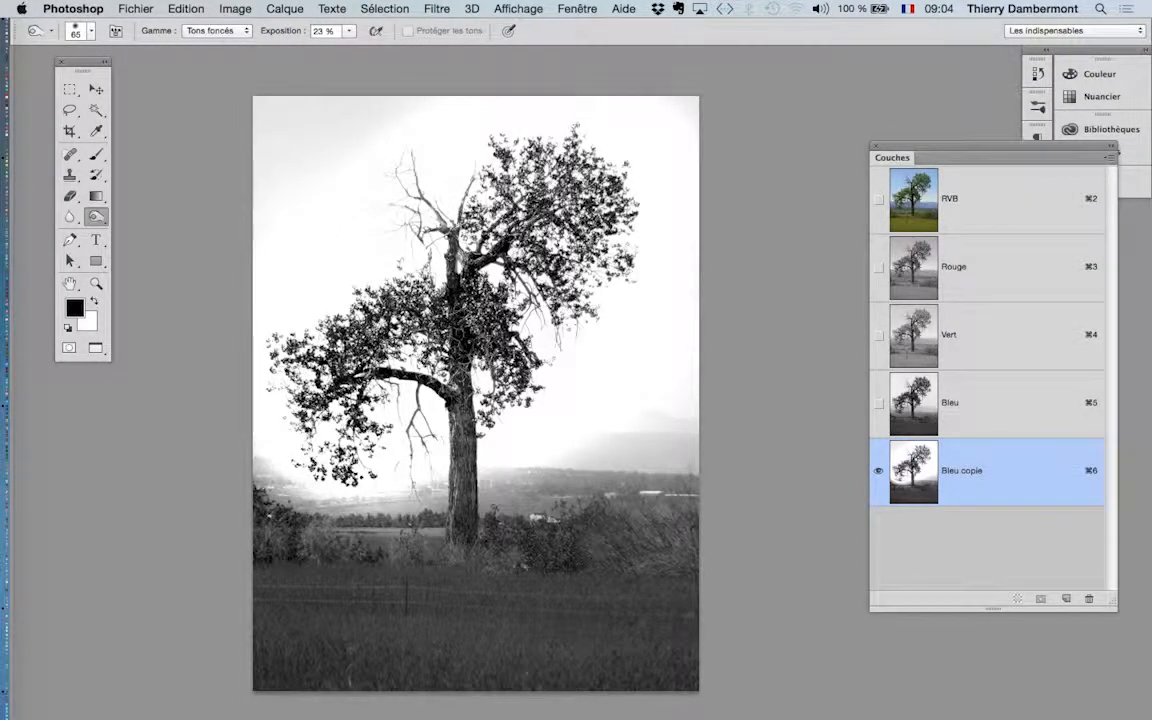
mouse_move(490, 340)
mouse_down()
mouse_move(591, 355)
mouse_move(630, 345)
mouse_move(590, 353)
mouse_move(608, 348)
mouse_up()
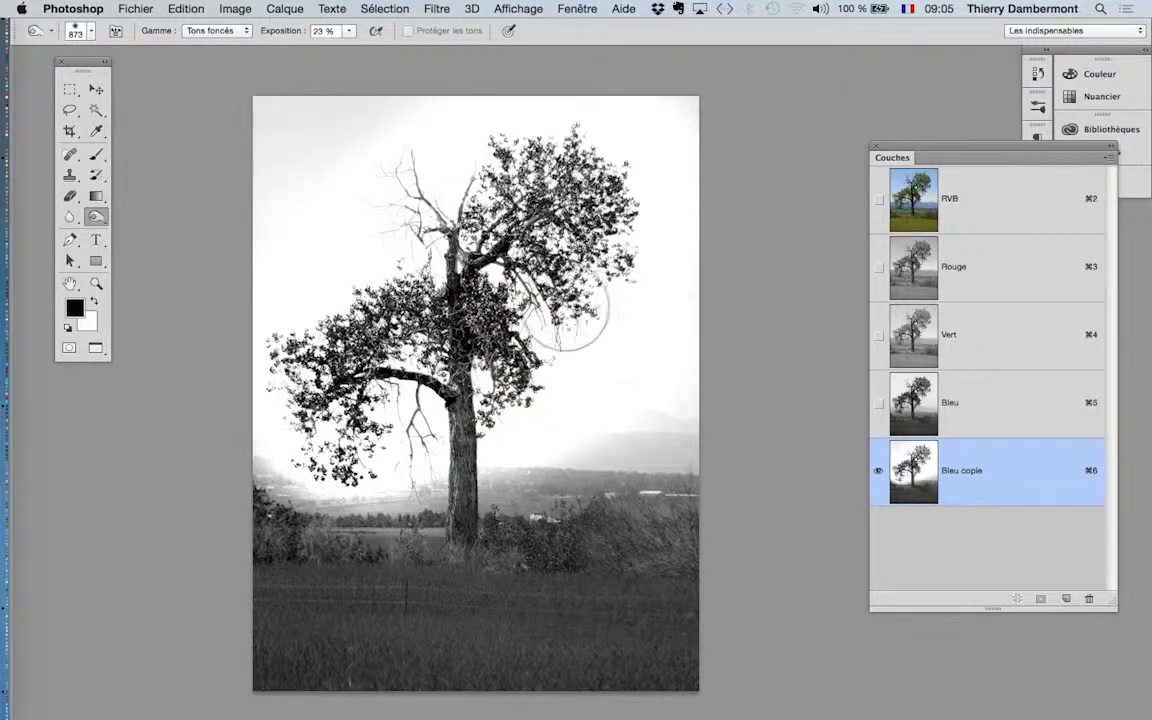
Burn the shadows of the tree's foliage, branches and trunk down to near black in the Bleu copie channel.
mouse_move(566, 310)
mouse_down()
mouse_move(500, 197)
mouse_move(436, 360)
mouse_move(385, 395)
mouse_move(360, 290)
mouse_move(300, 295)
mouse_move(352, 440)
mouse_up()
mouse_move(360, 250)
mouse_down()
mouse_move(406, 159)
mouse_move(430, 205)
mouse_up()
drag(505, 135, 545, 165)
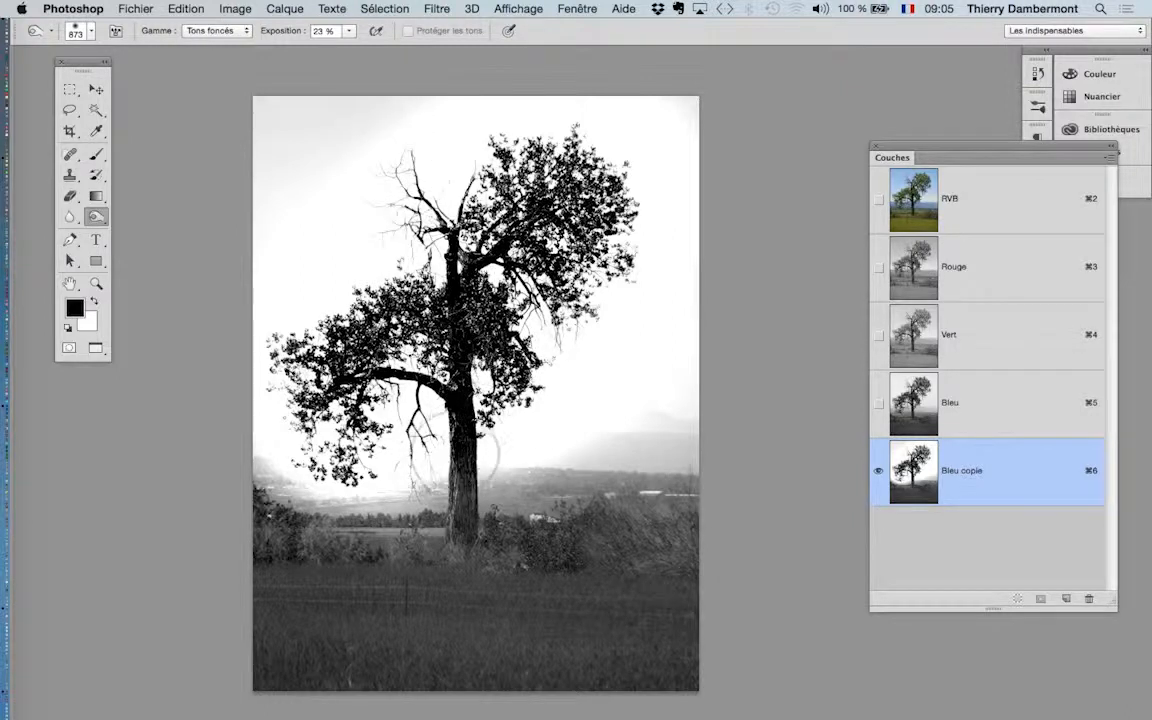
mouse_move(430, 440)
mouse_down()
mouse_move(415, 435)
mouse_move(420, 450)
mouse_move(425, 430)
mouse_up()
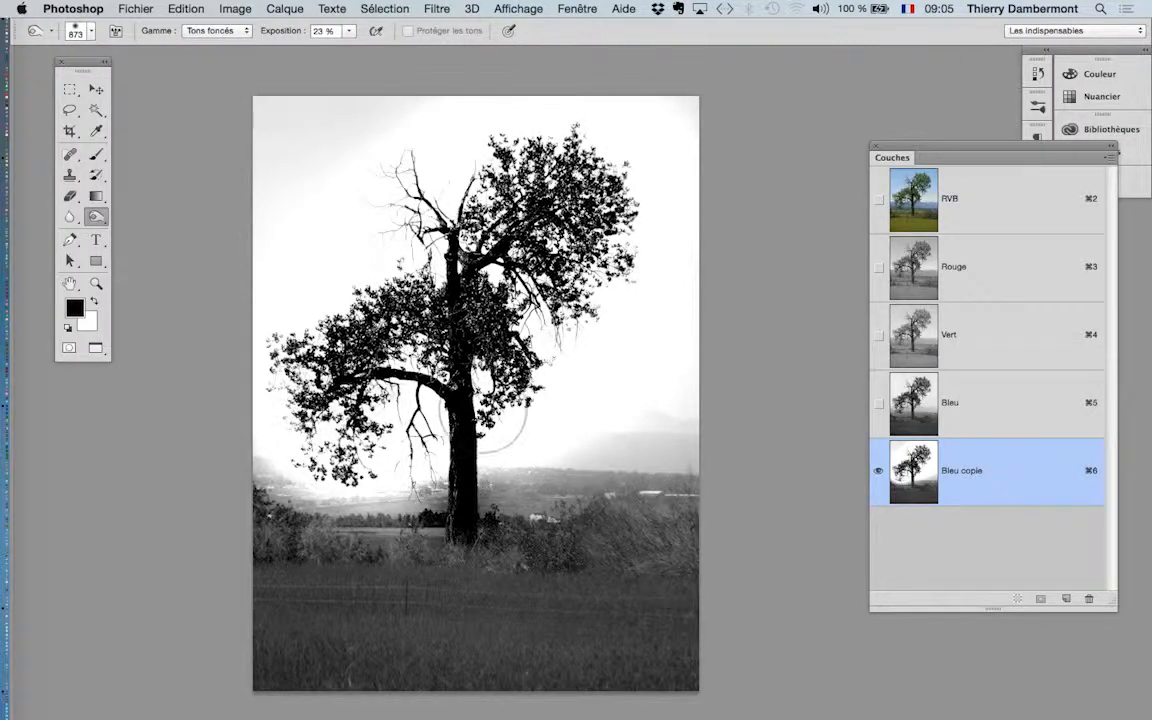
Examine the burned foliage and trunk up close and in full view, and shift the toolbox slightly inward.
scroll(443, 339, up, 5)
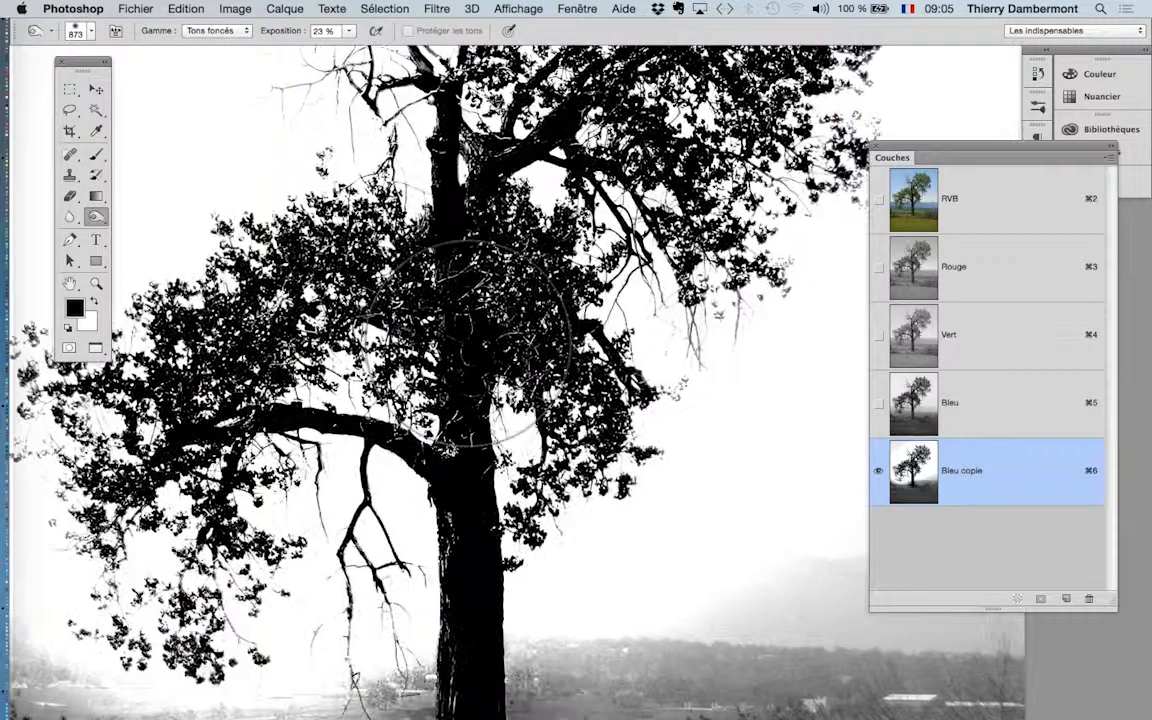
scroll(720, 310, down, 5)
scroll(720, 310, left, 3)
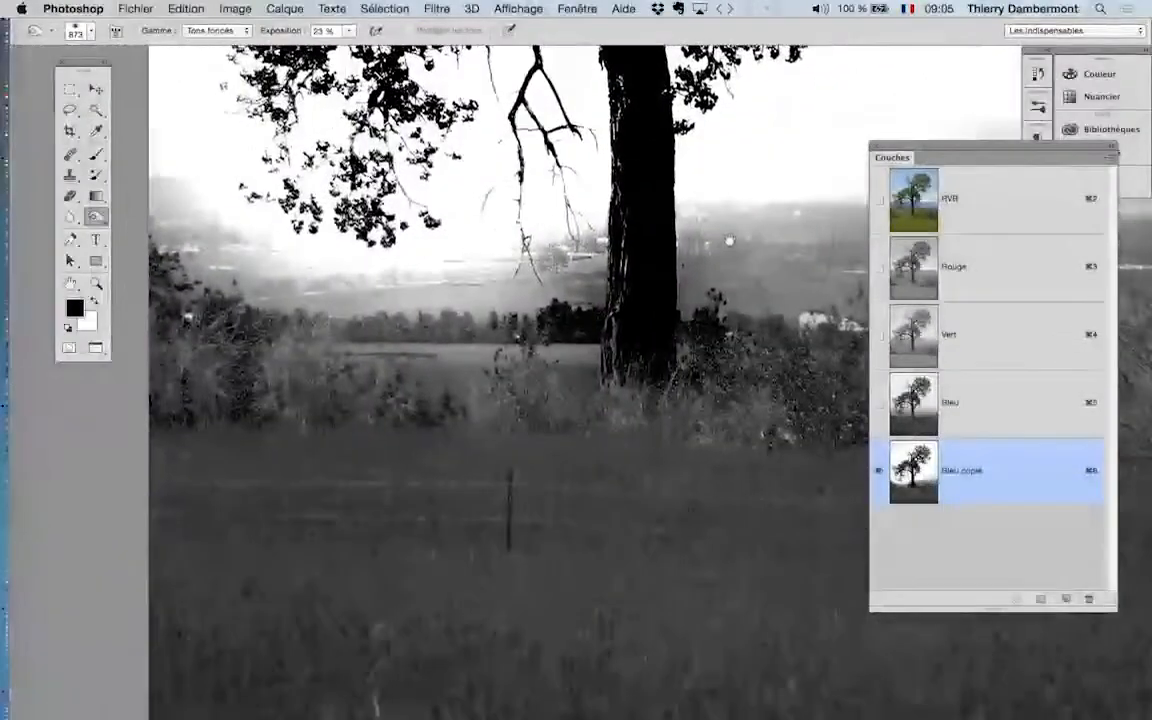
scroll(690, 240, down, 3)
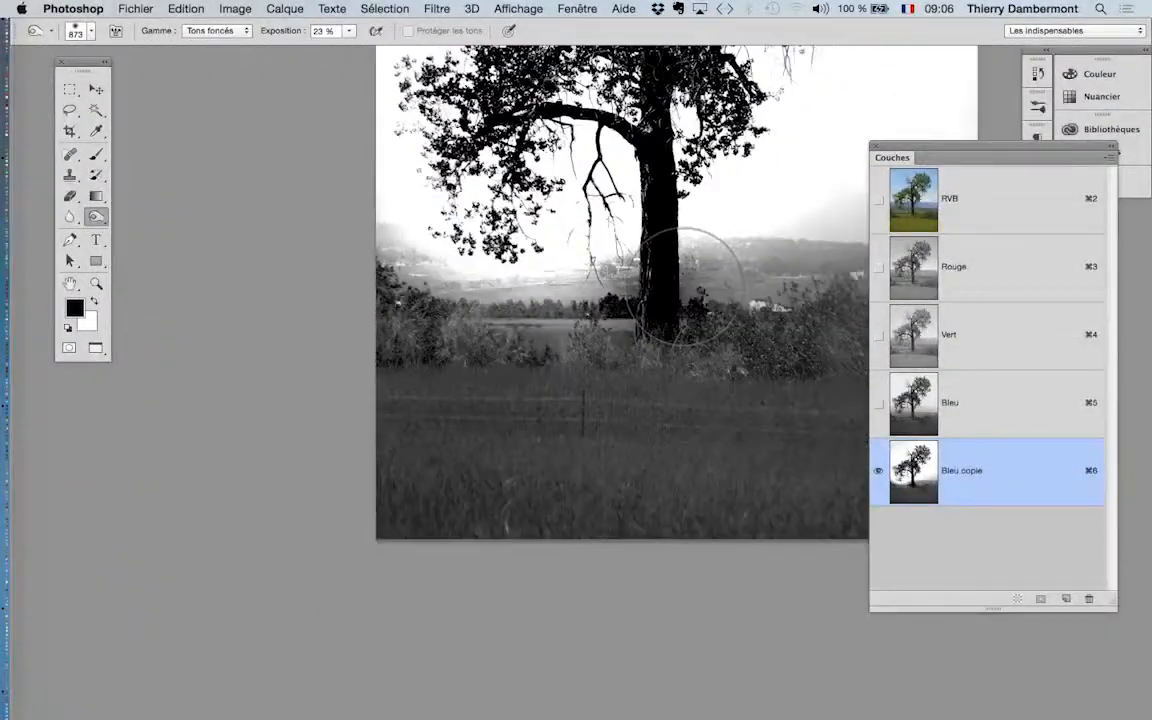
drag(664, 257, 535, 337)
scroll(584, 334, down, 2)
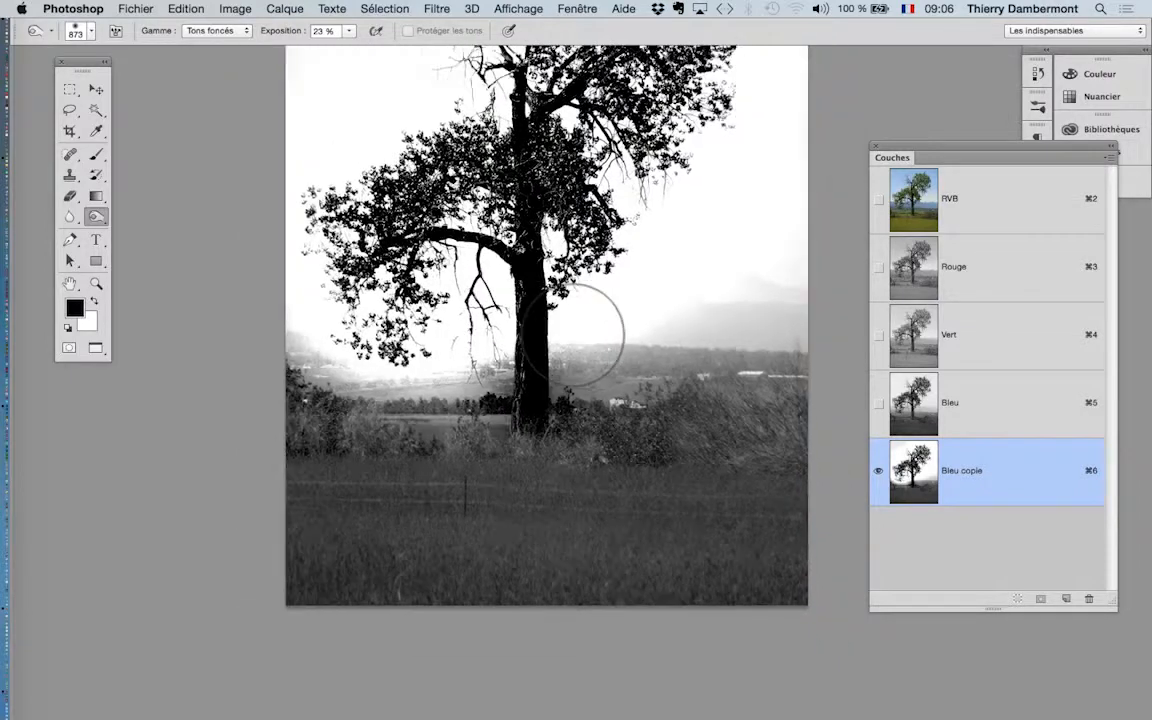
scroll(584, 338, down, 2)
drag(581, 313, 538, 372)
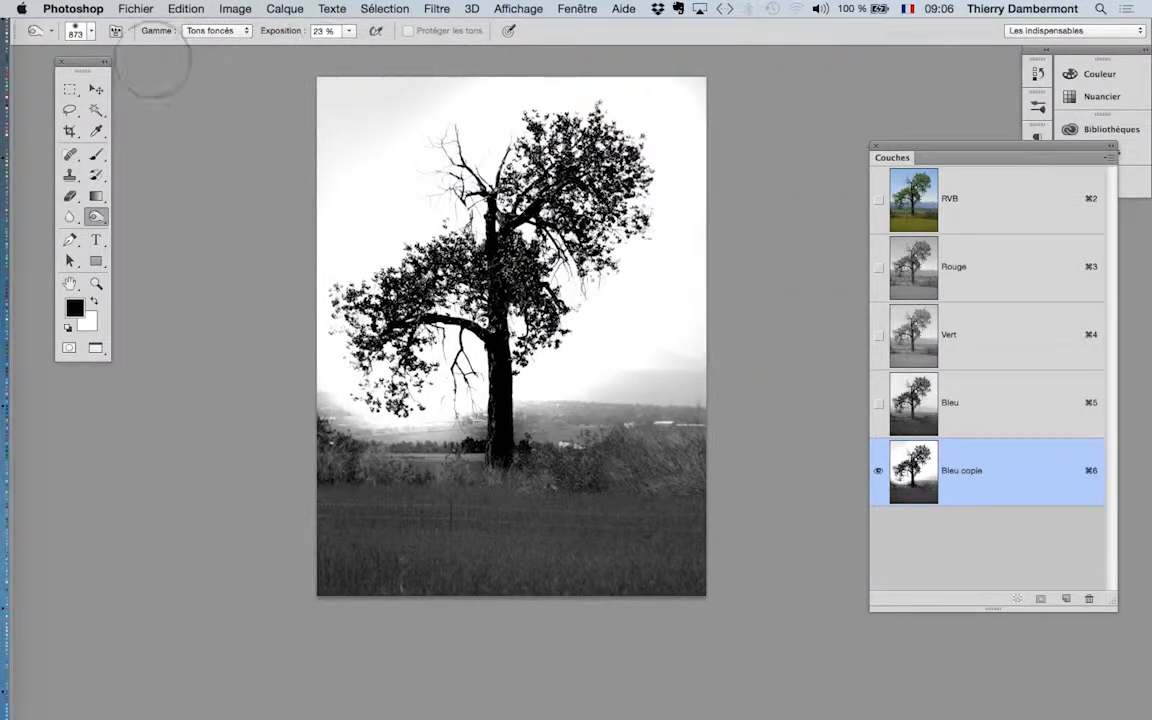
drag(79, 63, 114, 80)
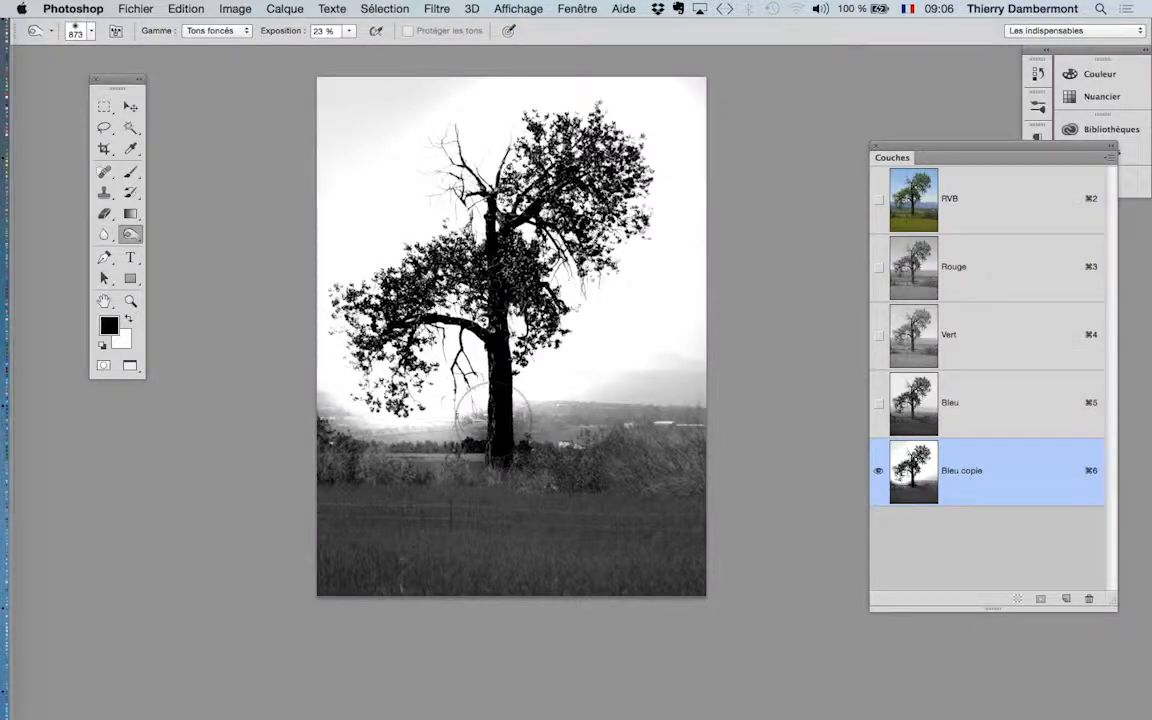
Inspect the lower trunk and its edges against the hazy horizon, close up and in the whole image.
scroll(494, 419, up, 5)
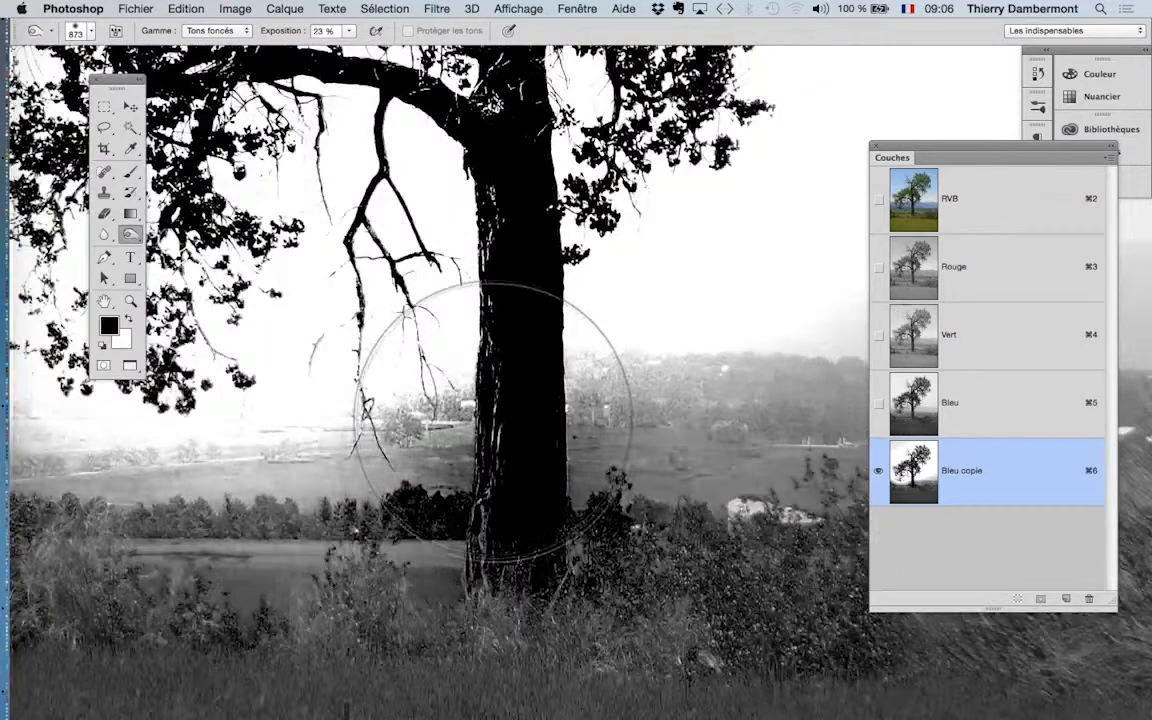
scroll(494, 419, up, 3)
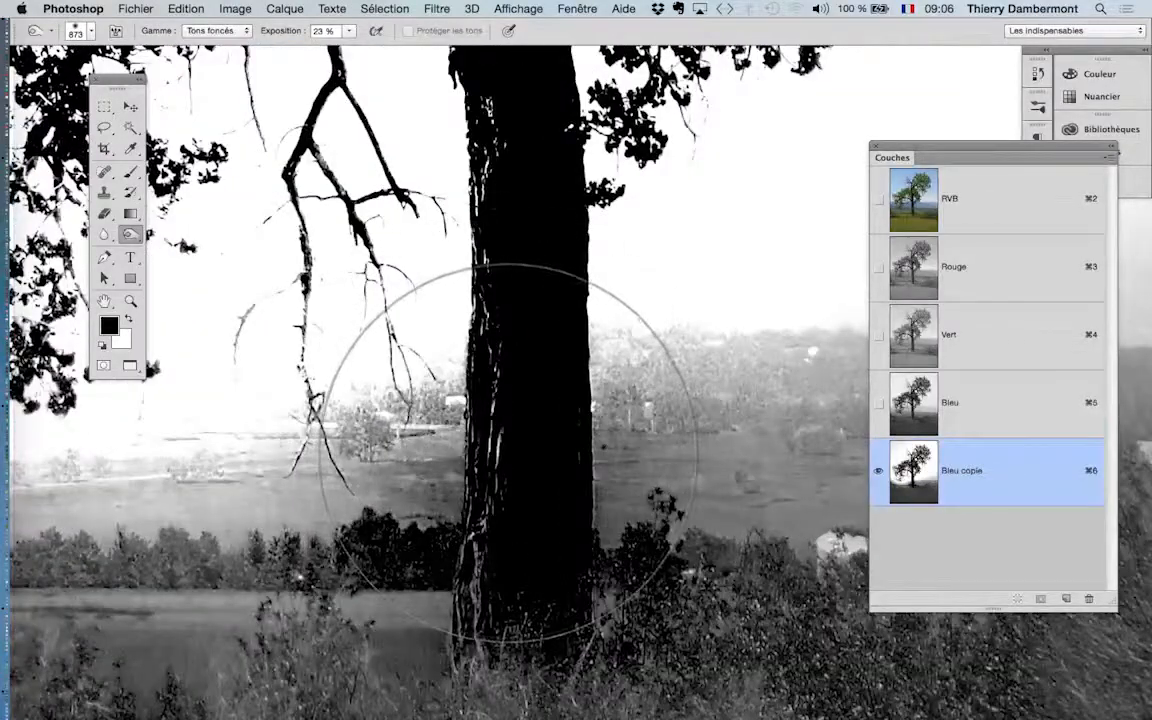
scroll(507, 455, down, 6)
scroll(505, 455, down, 3)
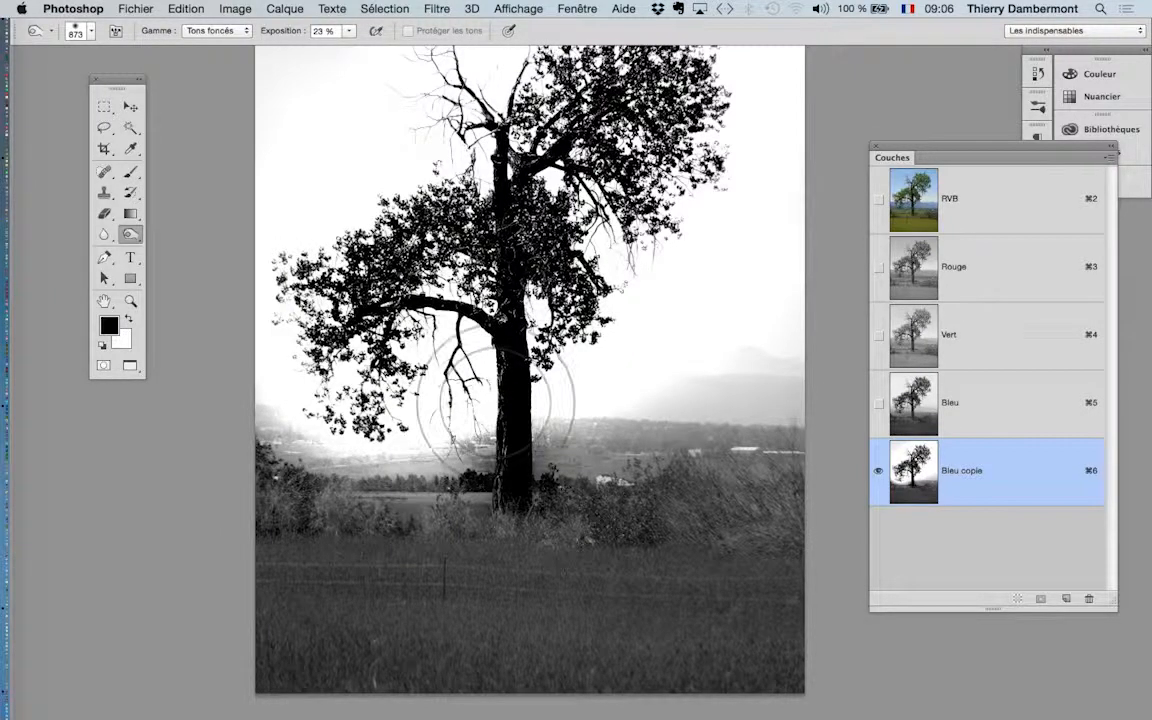
scroll(505, 455, up, 3)
scroll(497, 512, down, 2)
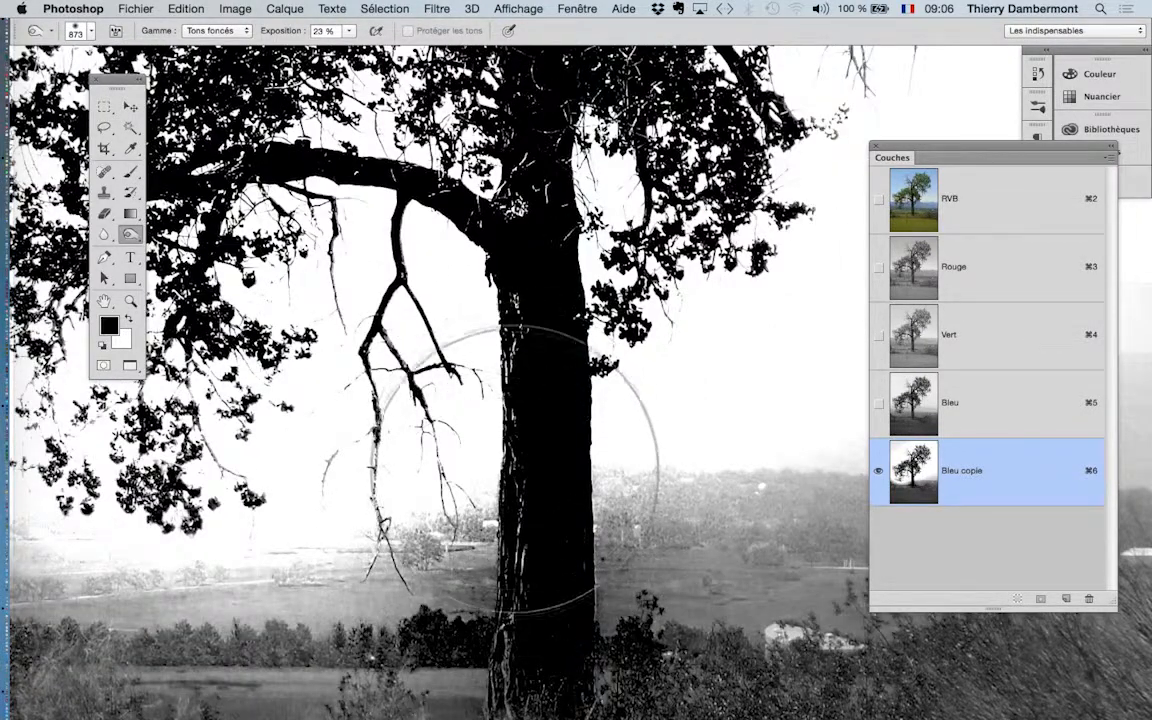
scroll(501, 478, down, 2)
scroll(503, 476, down, 2)
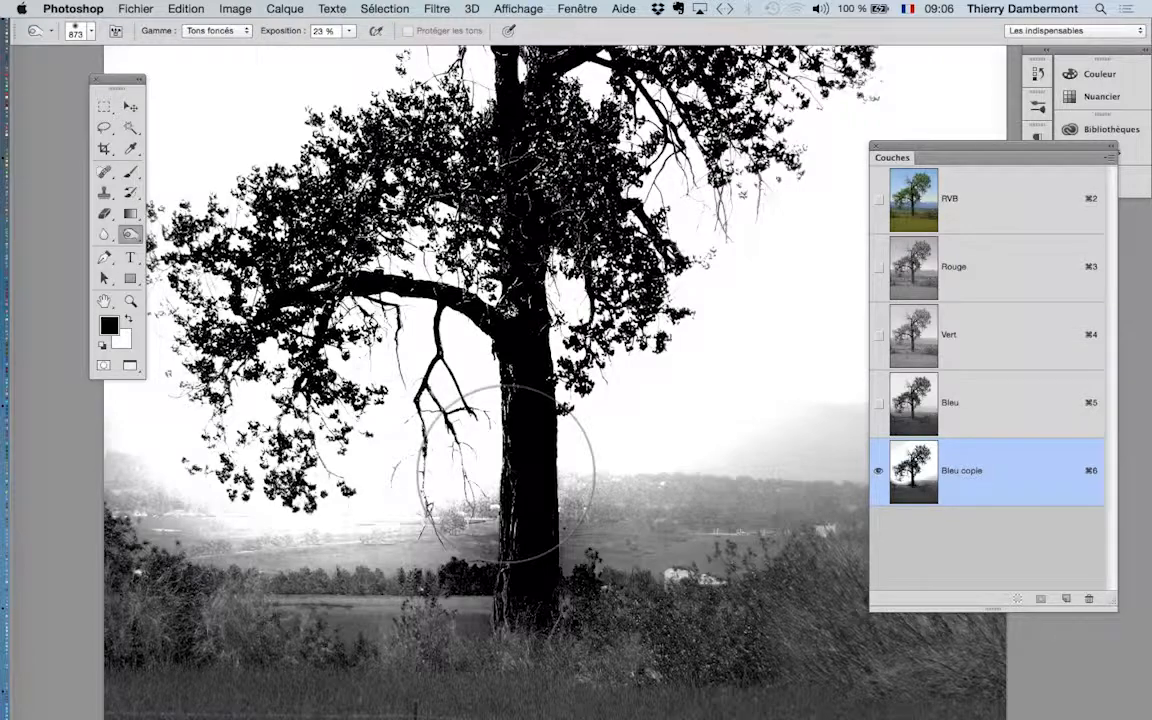
scroll(655, 340, down, 3)
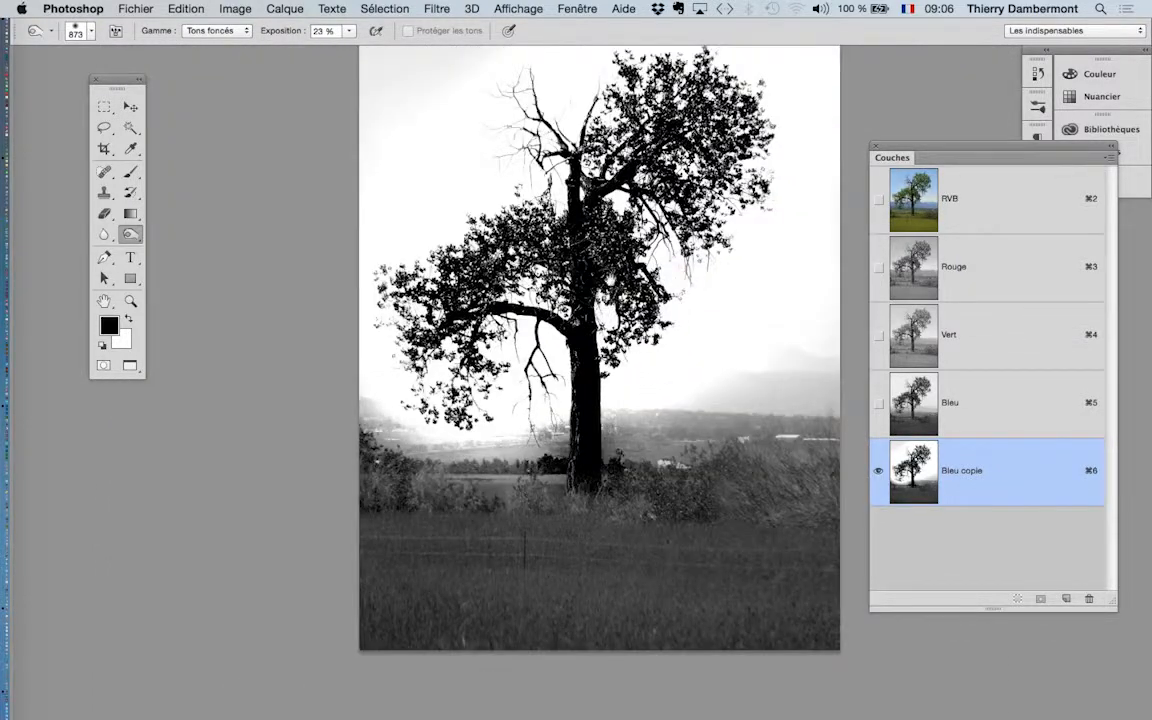
drag(671, 284, 555, 300)
scroll(555, 300, down, 1)
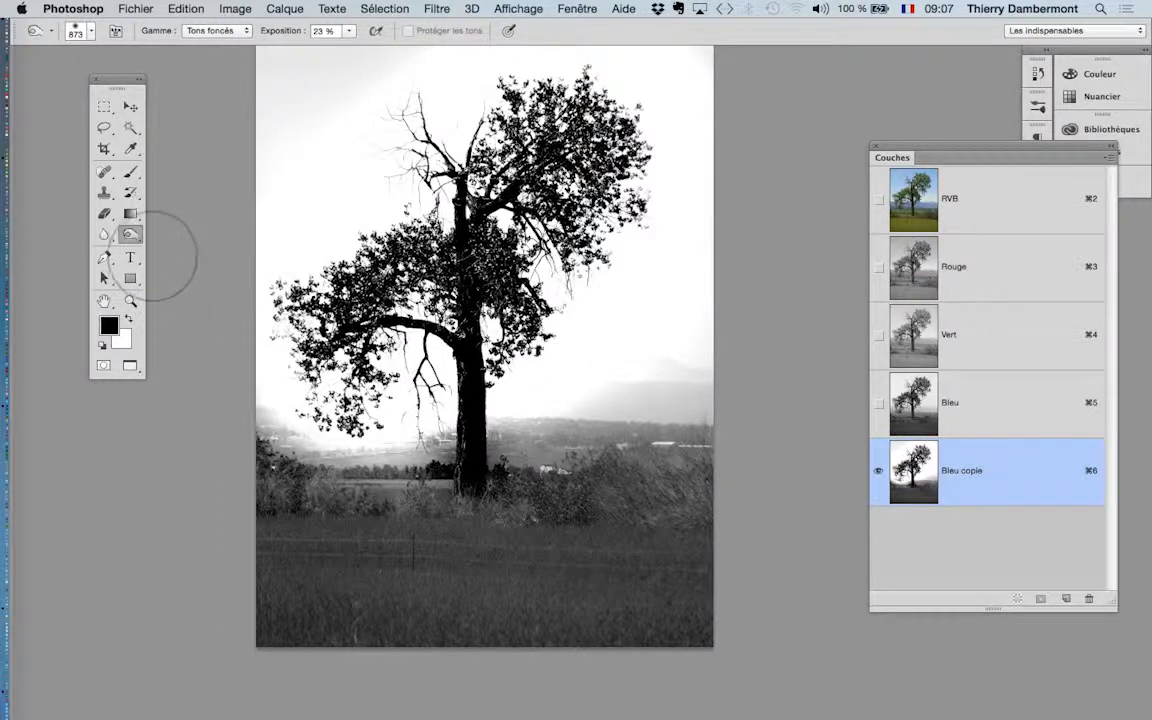
Switch to the Brush tool with white as the foreground colour and a brush size of 753.
drag(133, 238, 167, 230)
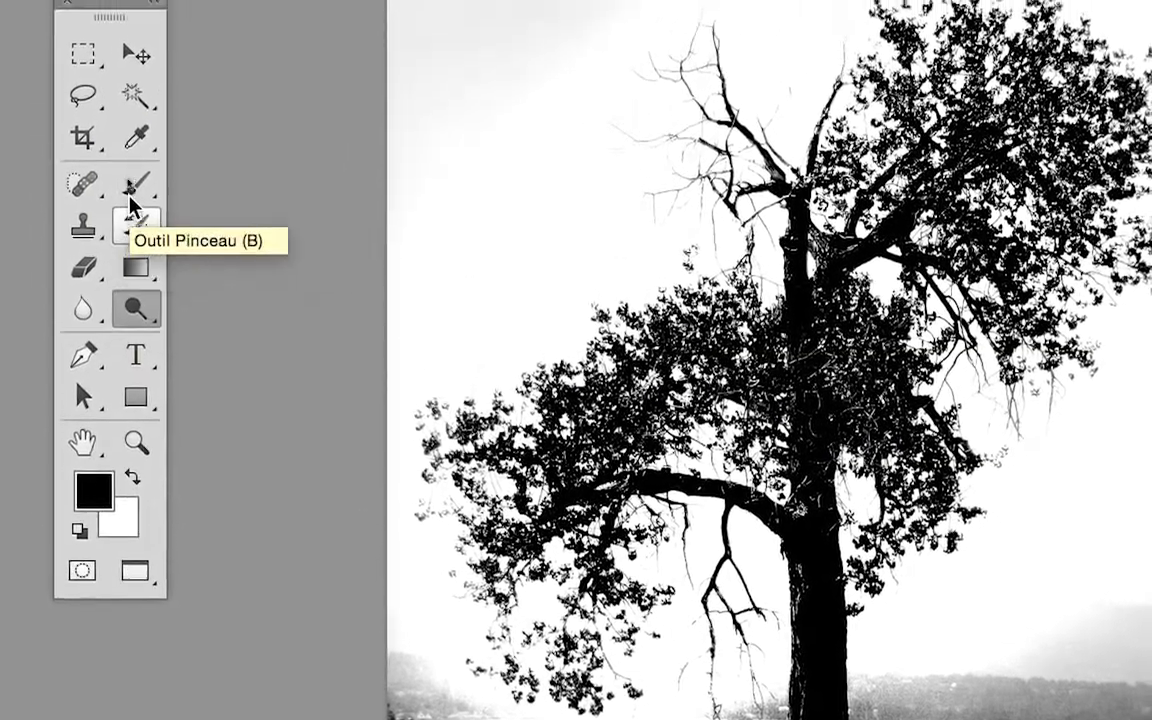
click(128, 100)
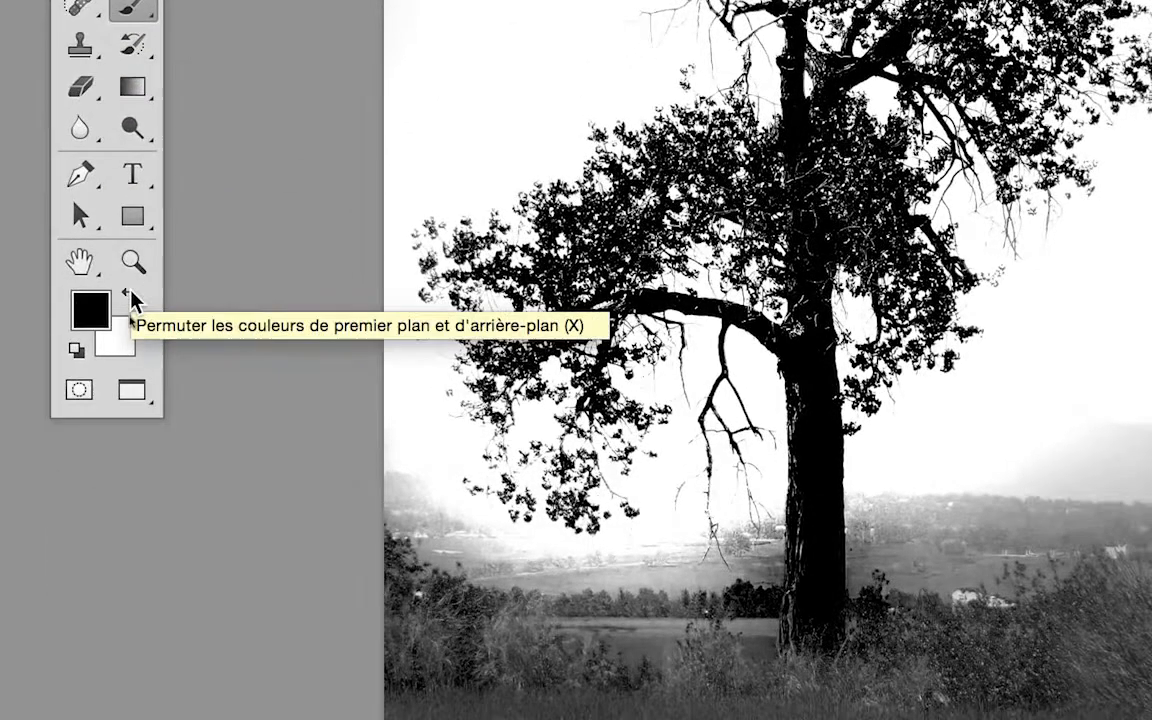
click(132, 479)
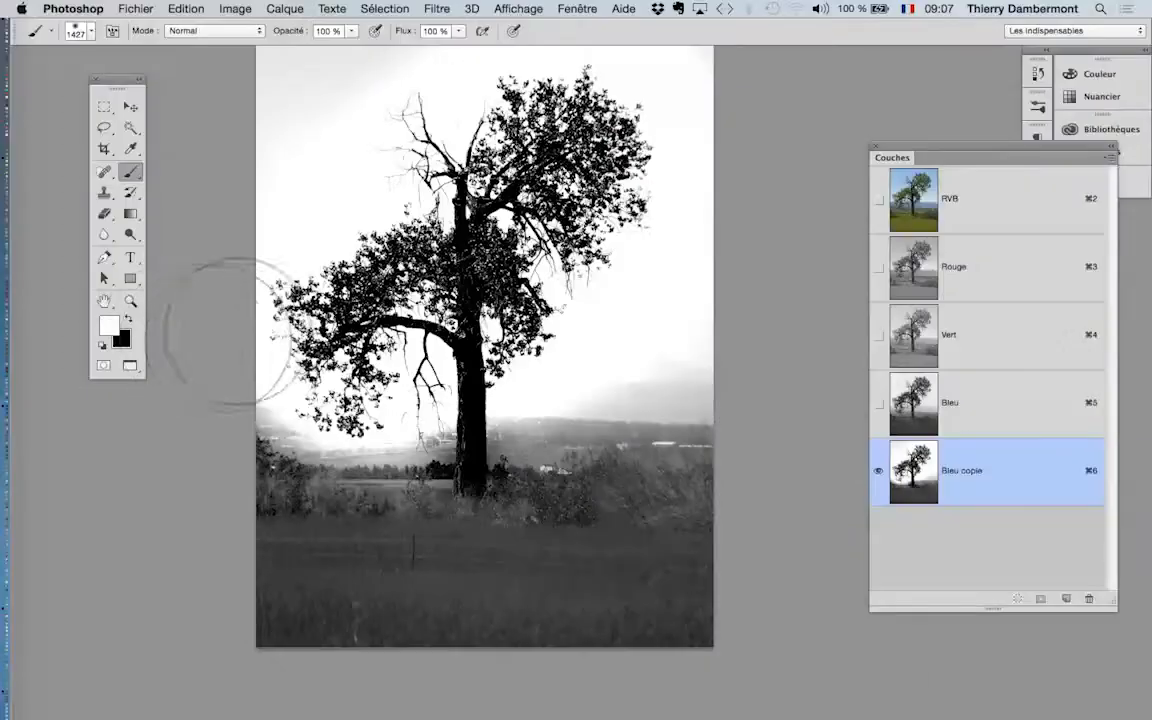
scroll(472, 388, up, 1)
mouse_move(472, 388)
mouse_down()
mouse_move(435, 394)
mouse_move(417, 511)
mouse_move(390, 512)
mouse_up()
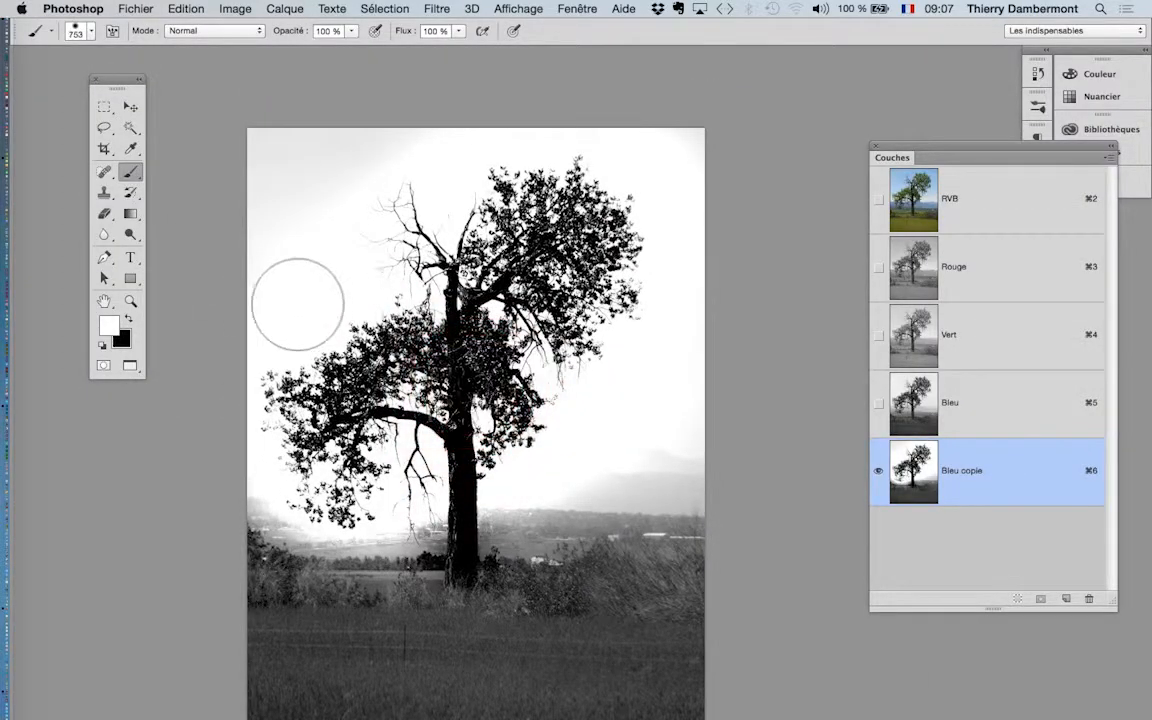
Paint the remaining grey sky around the tree and the hills near the right edge white, reducing the brush size to 504.
mouse_move(297, 304)
mouse_down()
mouse_move(261, 259)
mouse_move(272, 187)
mouse_move(417, 116)
mouse_up()
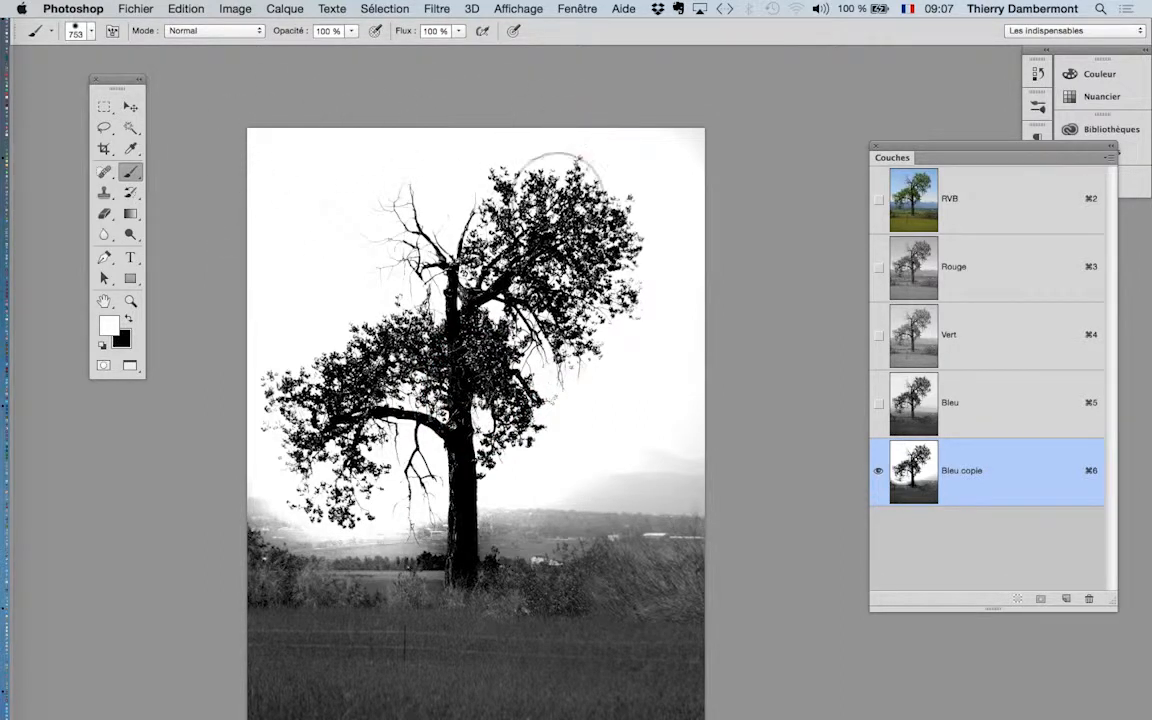
drag(562, 192, 530, 200)
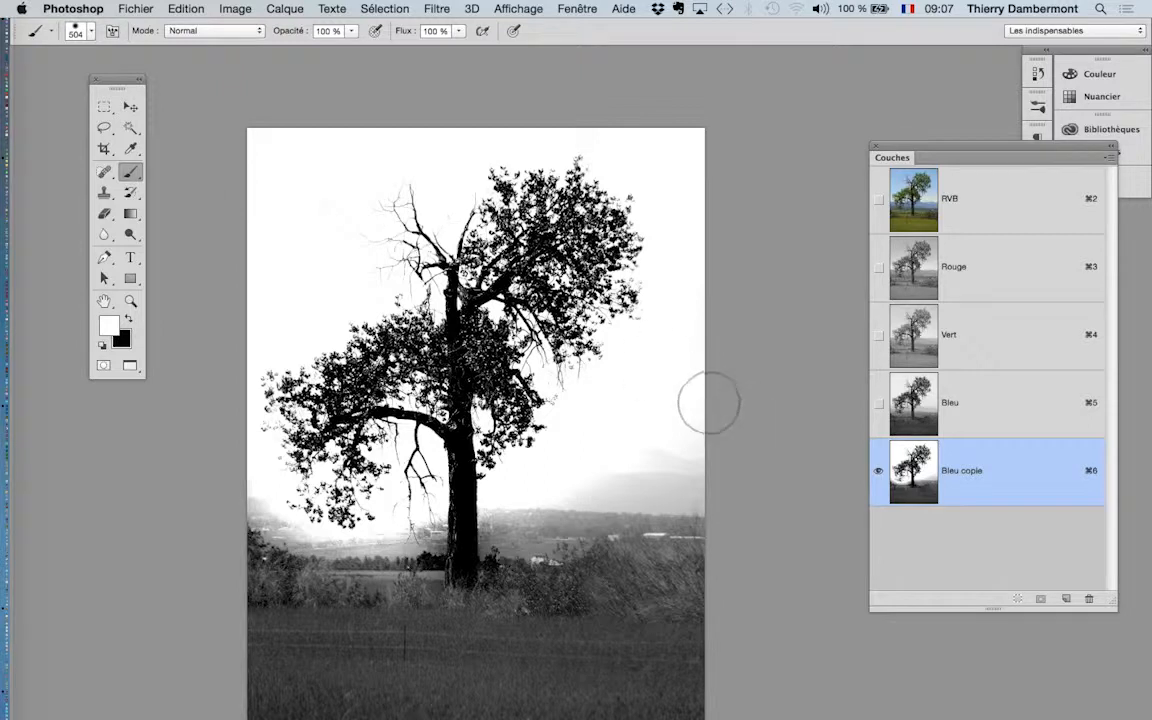
mouse_move(709, 403)
mouse_down()
mouse_move(670, 476)
mouse_move(618, 500)
mouse_move(670, 555)
mouse_up()
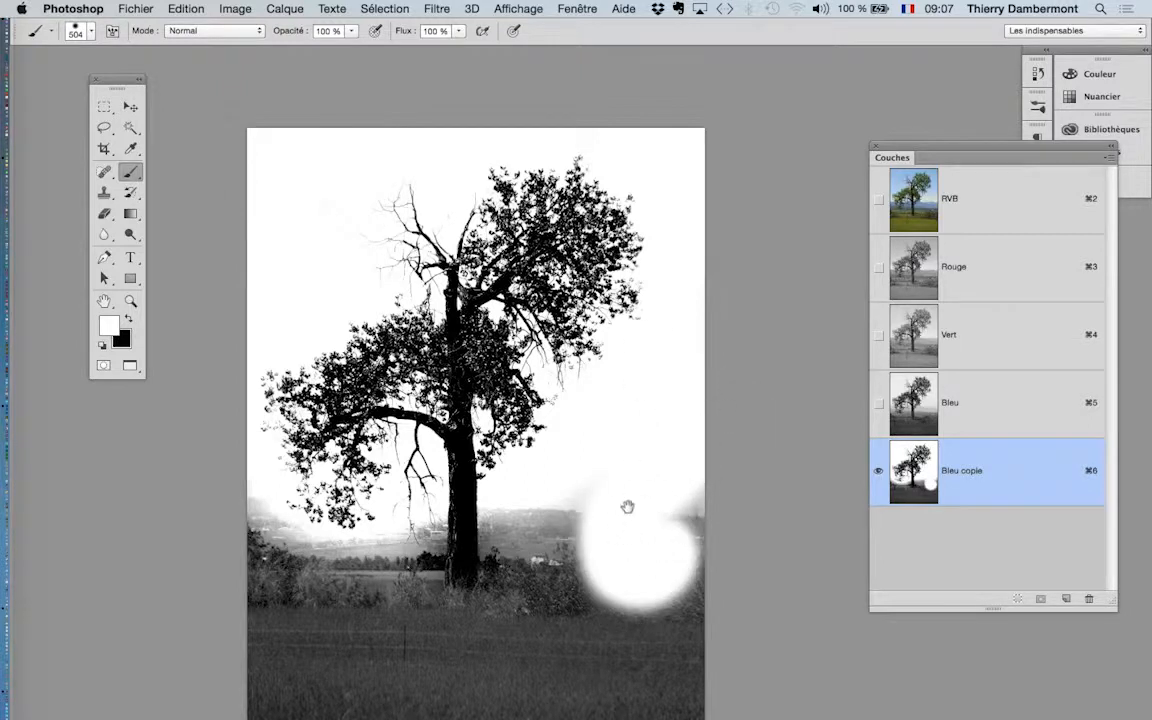
Paint the meadow and hills white, except a patch around the trunk's base, reducing the brush size from 504 to 300 for the remaining edge area.
drag(627, 507, 674, 339)
mouse_move(606, 348)
mouse_down()
mouse_move(612, 515)
mouse_move(667, 351)
mouse_move(676, 437)
mouse_move(726, 354)
mouse_move(732, 537)
mouse_move(667, 446)
mouse_move(673, 512)
mouse_move(654, 544)
mouse_move(753, 552)
mouse_move(497, 572)
mouse_move(358, 565)
mouse_move(330, 533)
mouse_move(567, 517)
mouse_move(350, 479)
mouse_move(378, 474)
mouse_move(405, 437)
mouse_move(410, 397)
mouse_move(352, 392)
mouse_move(302, 354)
mouse_up()
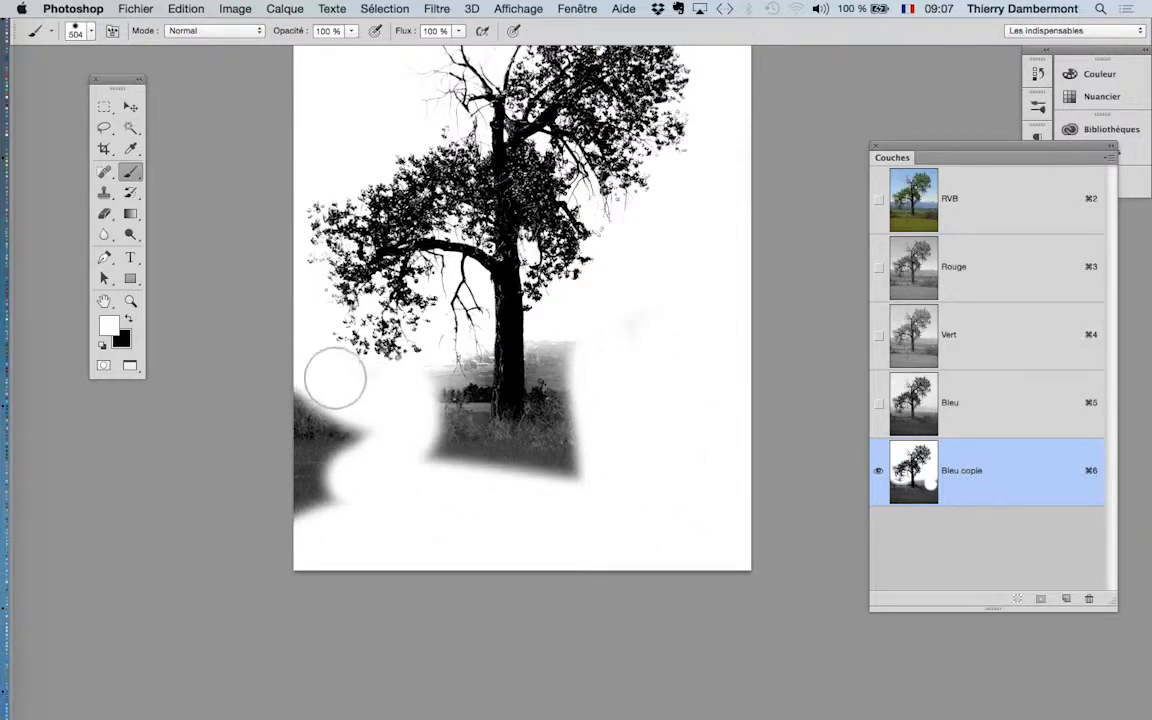
mouse_move(354, 413)
mouse_down()
mouse_move(278, 478)
mouse_move(447, 478)
mouse_move(422, 487)
mouse_up()
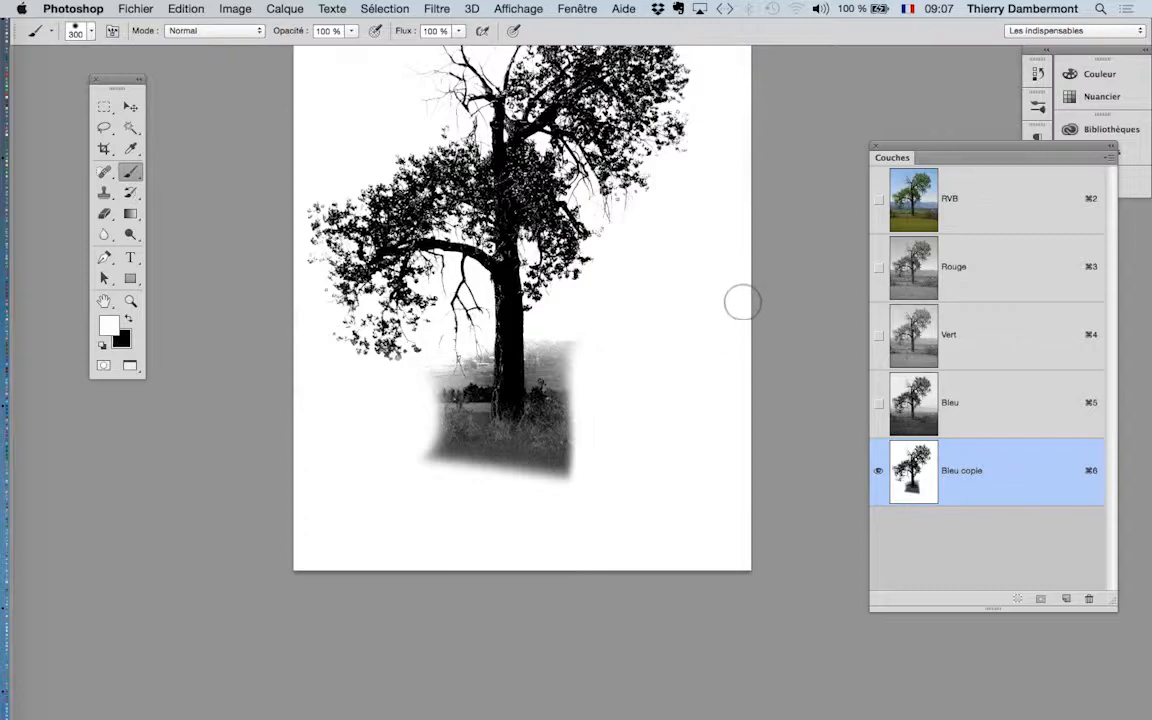
Paint white along both edges of the lower trunk with a smaller, harder brush of size 110, covering the haze beneath the thin hanging branches.
drag(740, 342, 739, 460)
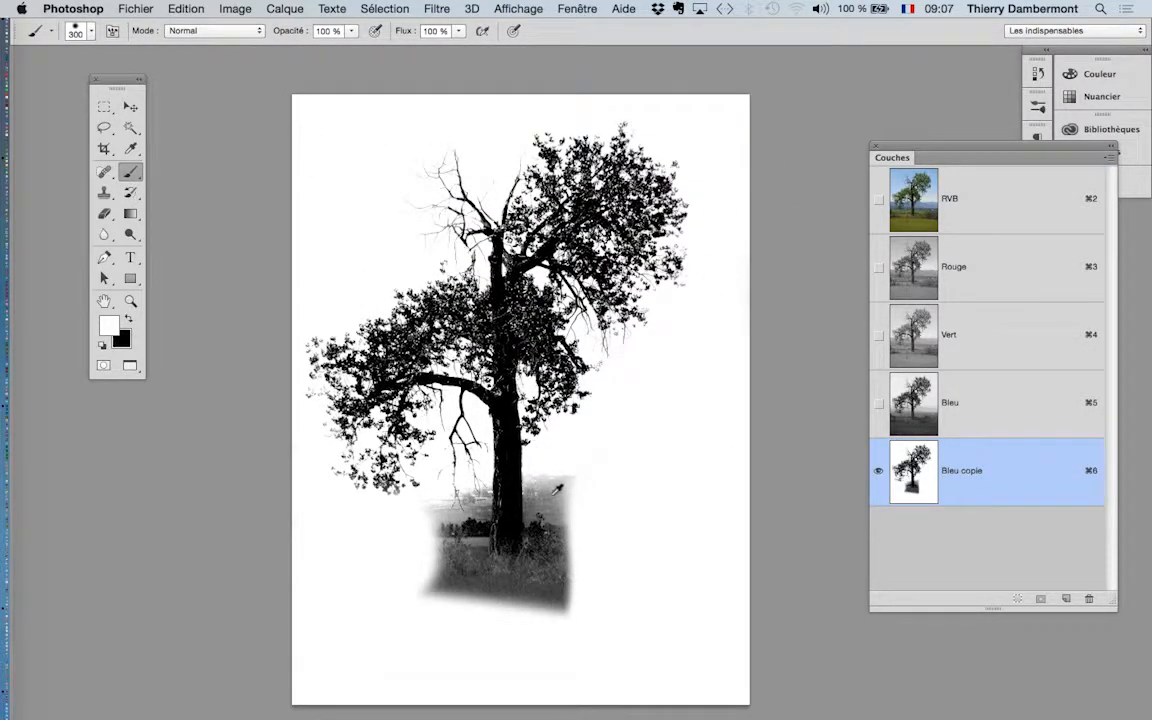
scroll(557, 490, up, 5)
drag(560, 481, 559, 308)
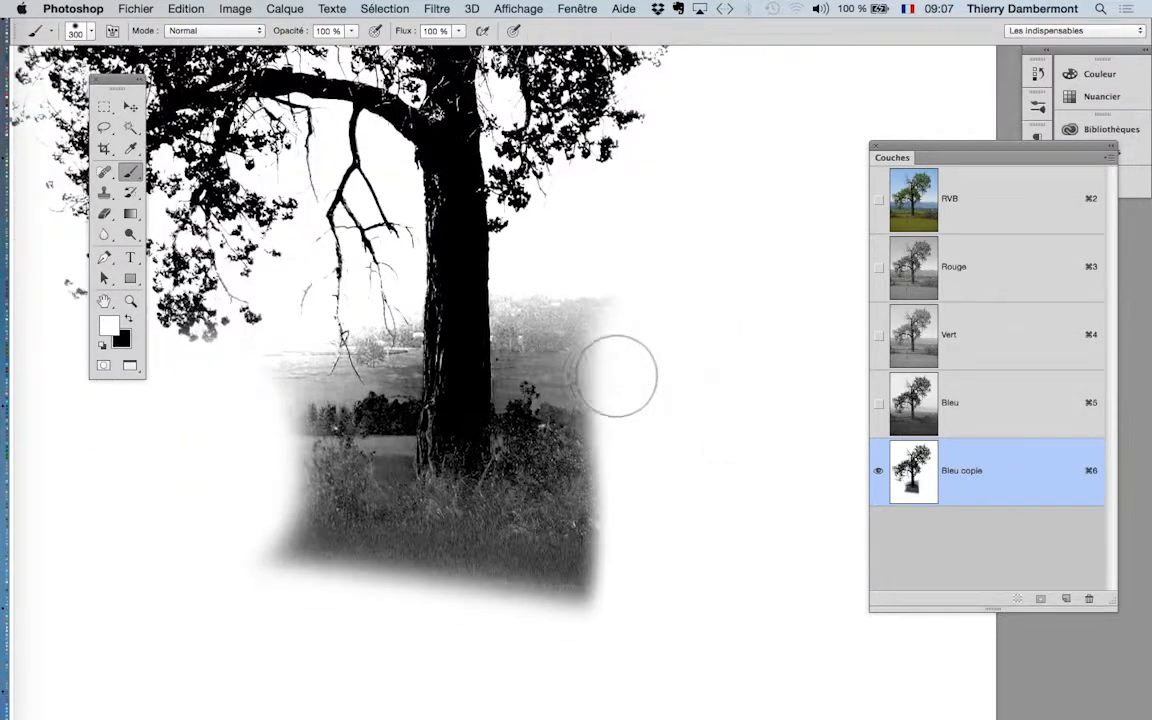
drag(557, 390, 518, 416)
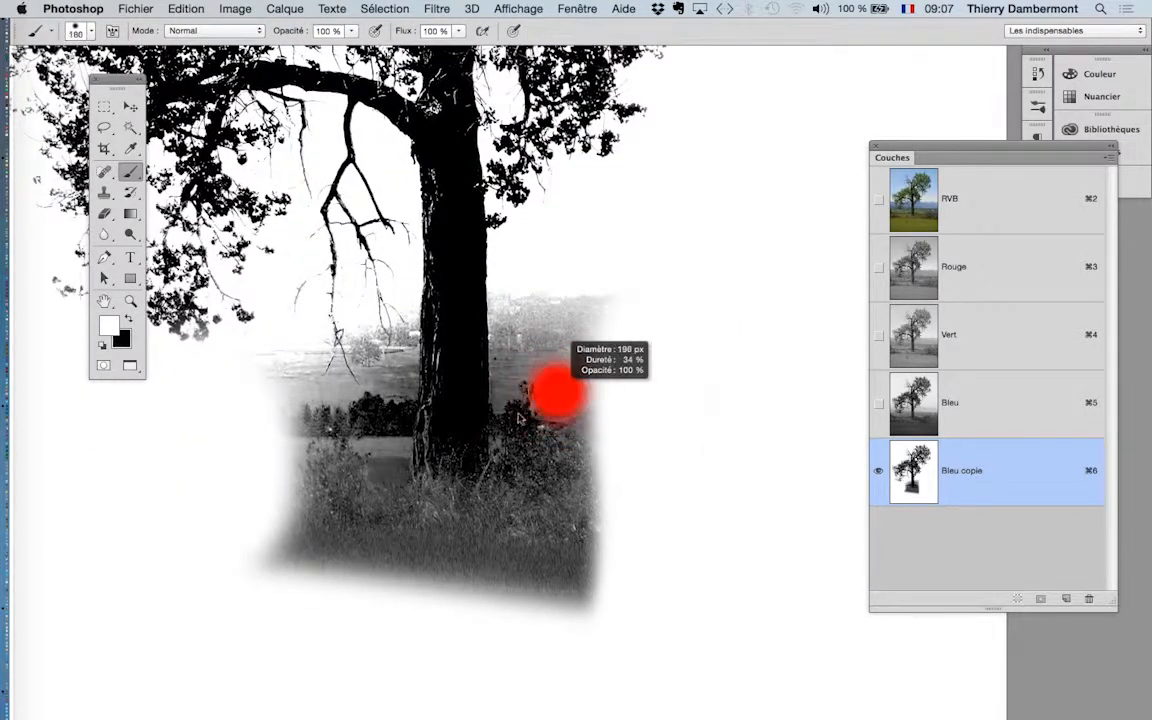
drag(519, 527, 508, 527)
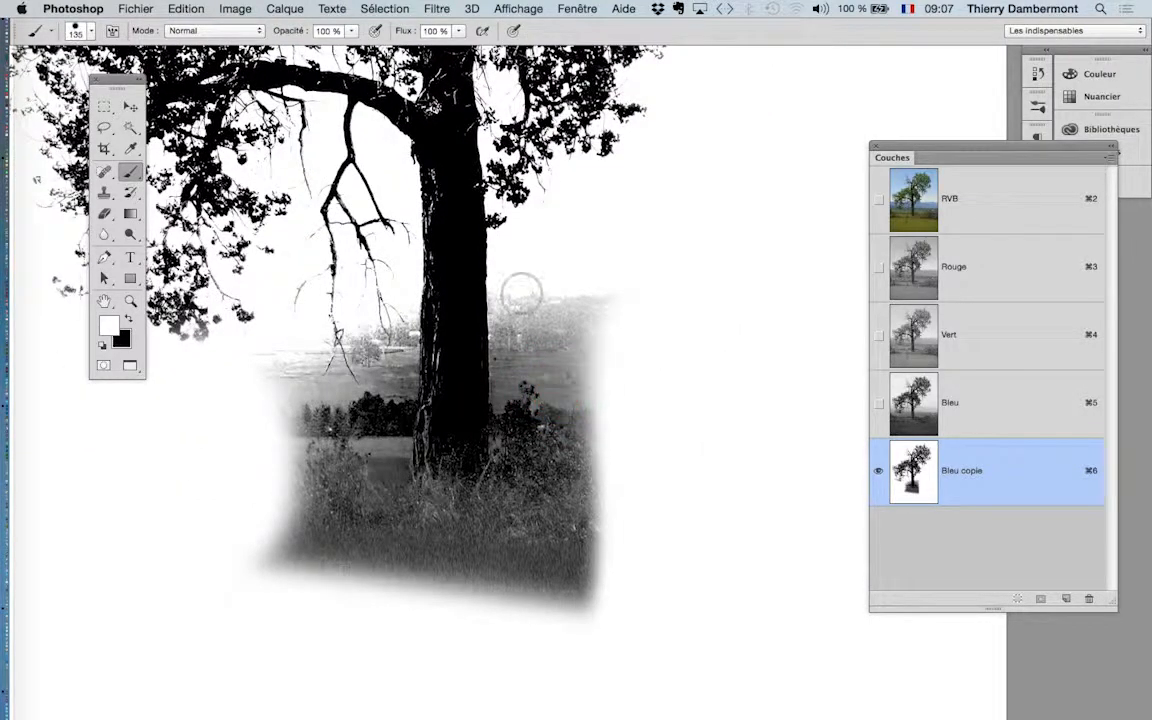
mouse_move(541, 321)
mouse_down()
mouse_move(504, 307)
mouse_move(502, 282)
mouse_move(511, 521)
mouse_up()
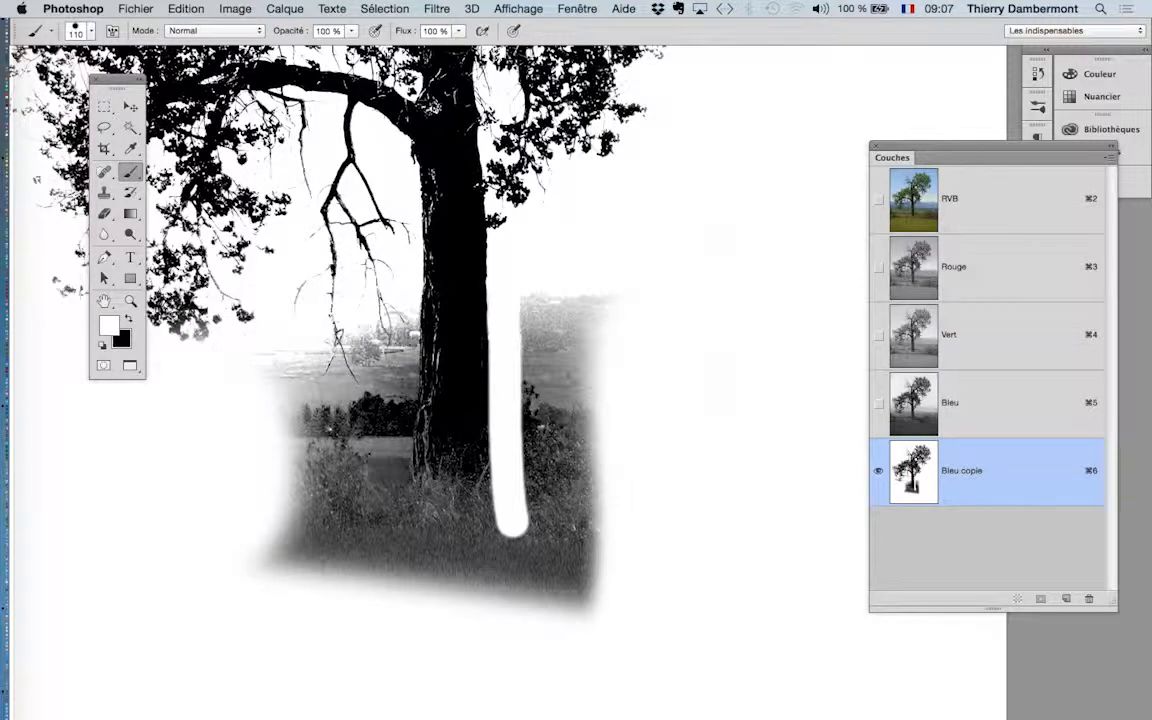
mouse_move(400, 310)
mouse_down()
mouse_move(390, 505)
mouse_move(373, 455)
mouse_move(386, 353)
mouse_move(373, 333)
mouse_move(331, 335)
mouse_move(341, 325)
mouse_move(267, 363)
mouse_move(251, 344)
mouse_move(358, 358)
mouse_move(371, 469)
mouse_move(396, 390)
mouse_move(387, 540)
mouse_move(368, 530)
mouse_move(361, 425)
mouse_move(381, 356)
mouse_up()
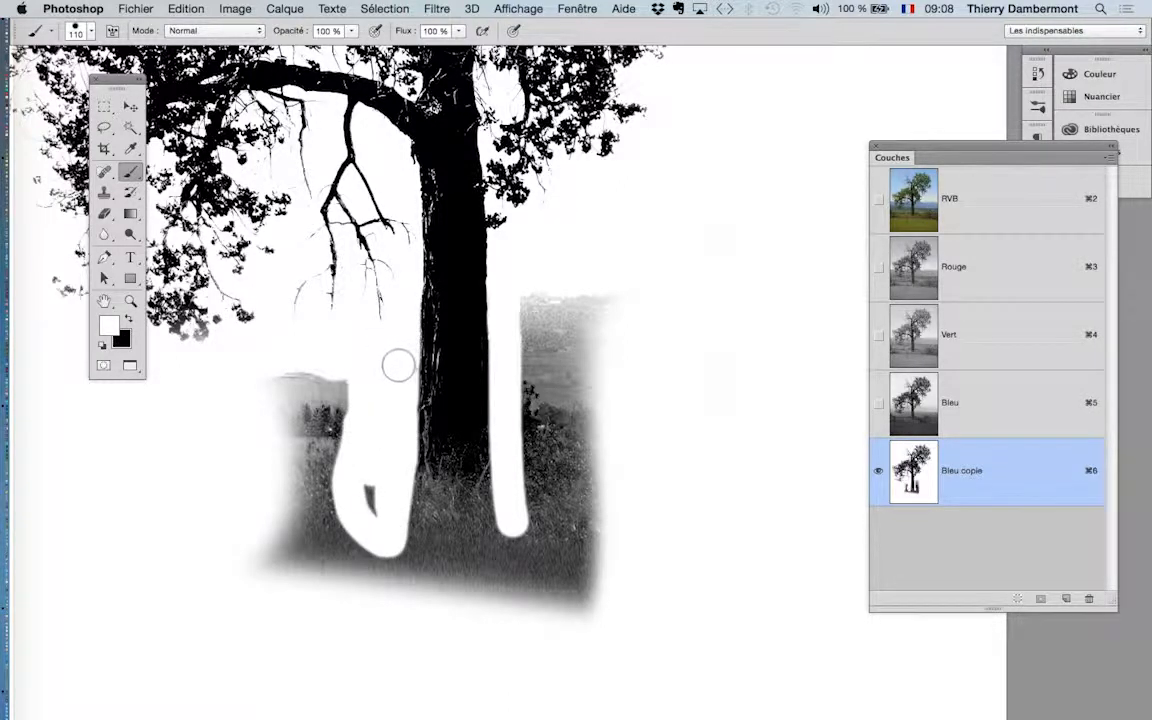
Paint the remaining landscape beside and below the trunk white with brush size 152, cutting the trunk's base off cleanly in the grass.
mouse_move(530, 299)
mouse_down()
mouse_move(519, 524)
mouse_move(529, 549)
mouse_move(544, 384)
mouse_move(567, 311)
mouse_move(606, 301)
mouse_move(552, 305)
mouse_move(565, 334)
mouse_move(579, 320)
mouse_move(626, 346)
mouse_up()
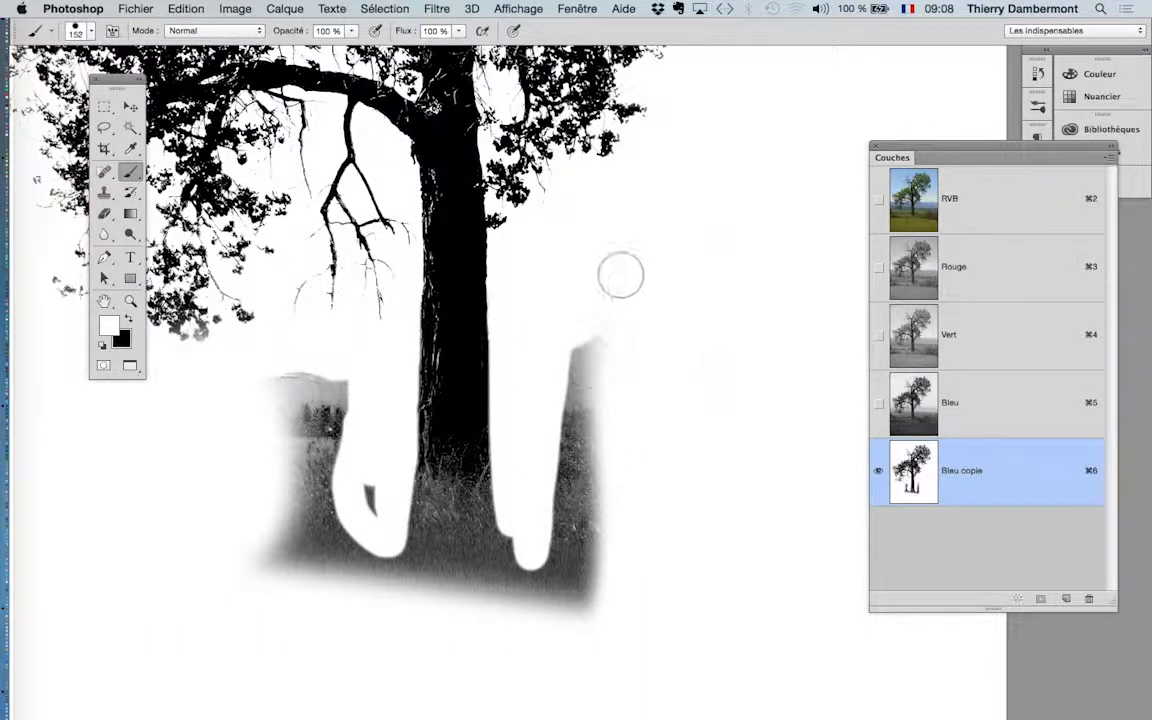
drag(540, 327, 527, 550)
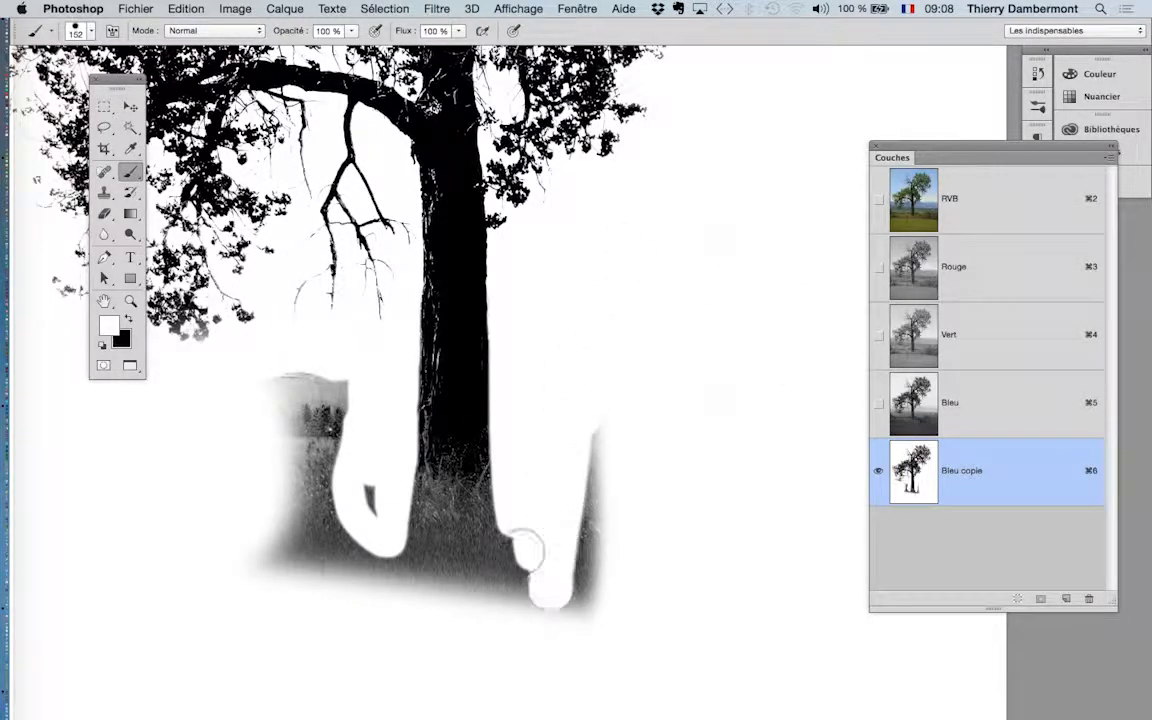
drag(390, 545, 555, 558)
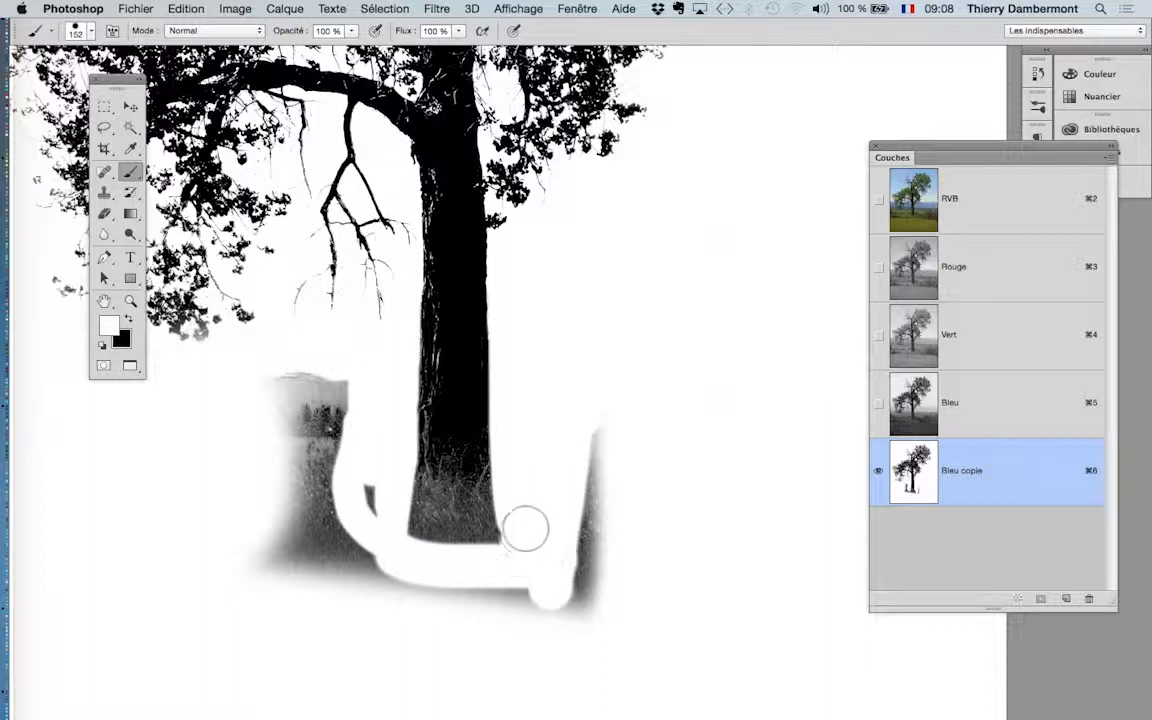
mouse_move(579, 404)
mouse_down()
mouse_move(597, 600)
mouse_move(296, 576)
mouse_move(325, 362)
mouse_move(283, 404)
mouse_move(283, 489)
mouse_move(309, 530)
mouse_move(361, 447)
mouse_move(298, 550)
mouse_up()
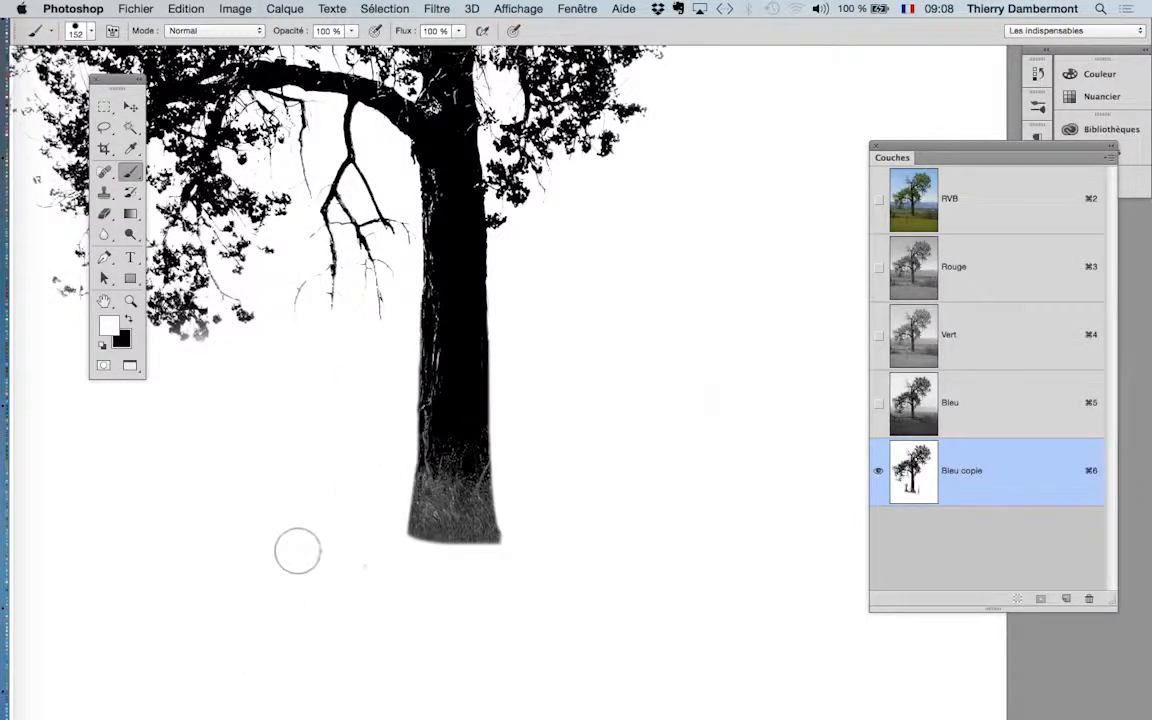
scroll(630, 567, down, 4)
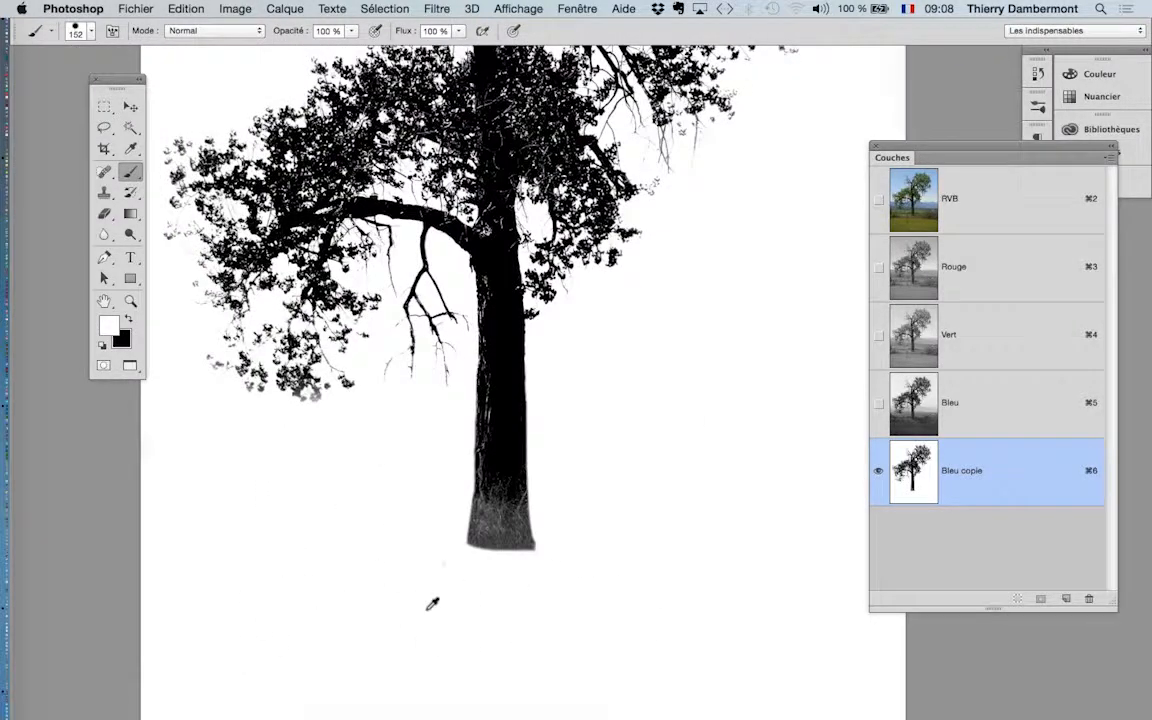
scroll(432, 604, down, 3)
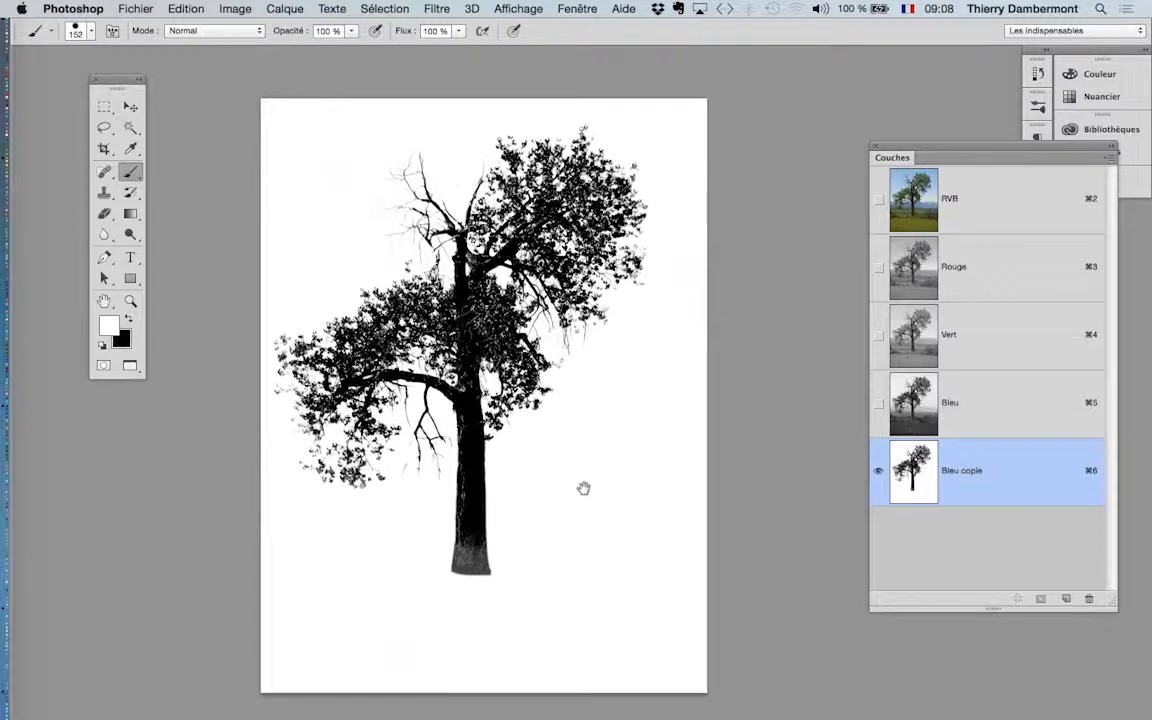
scroll(585, 488, down, 1)
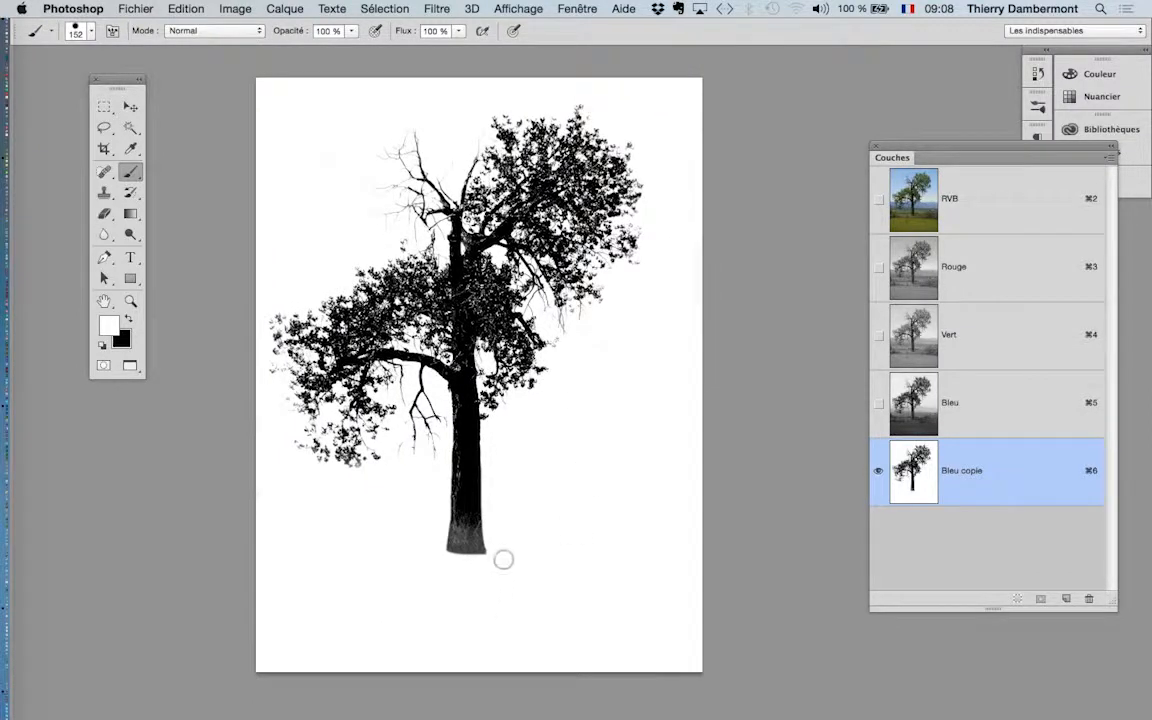